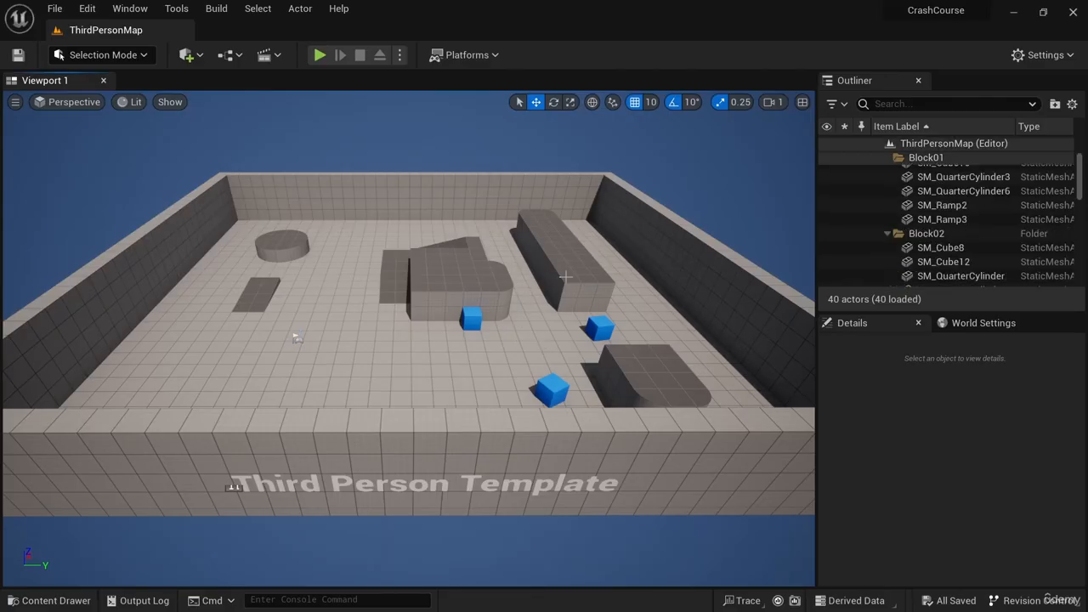
# - Select the long wall block and move it along Y, upward, and then freely toward the back of the level
pyautogui.click(566, 277)
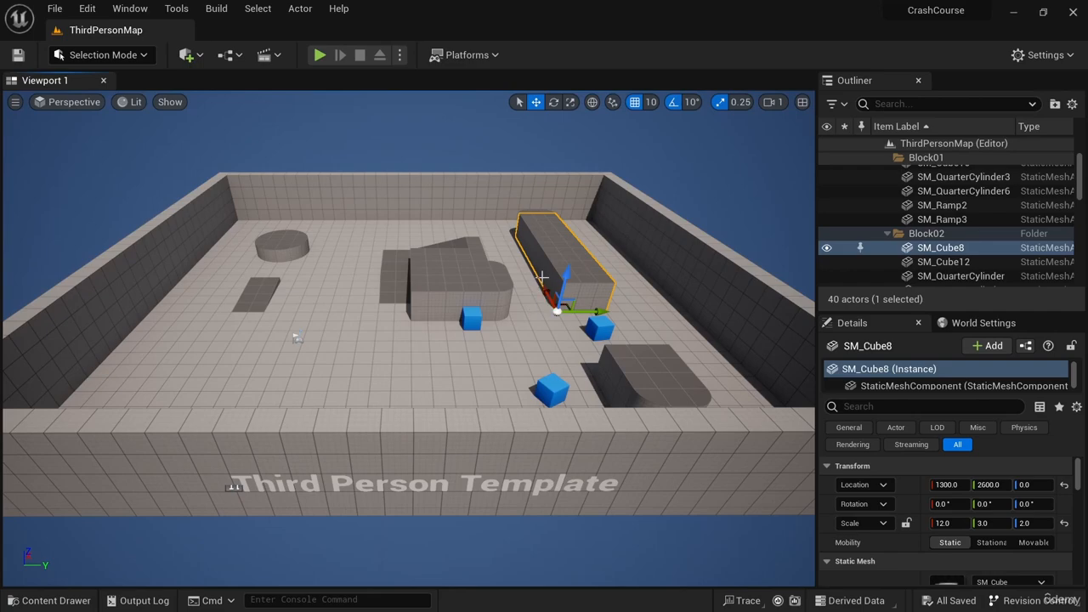
pyautogui.moveTo(607, 310); pyautogui.dragTo(662, 311)
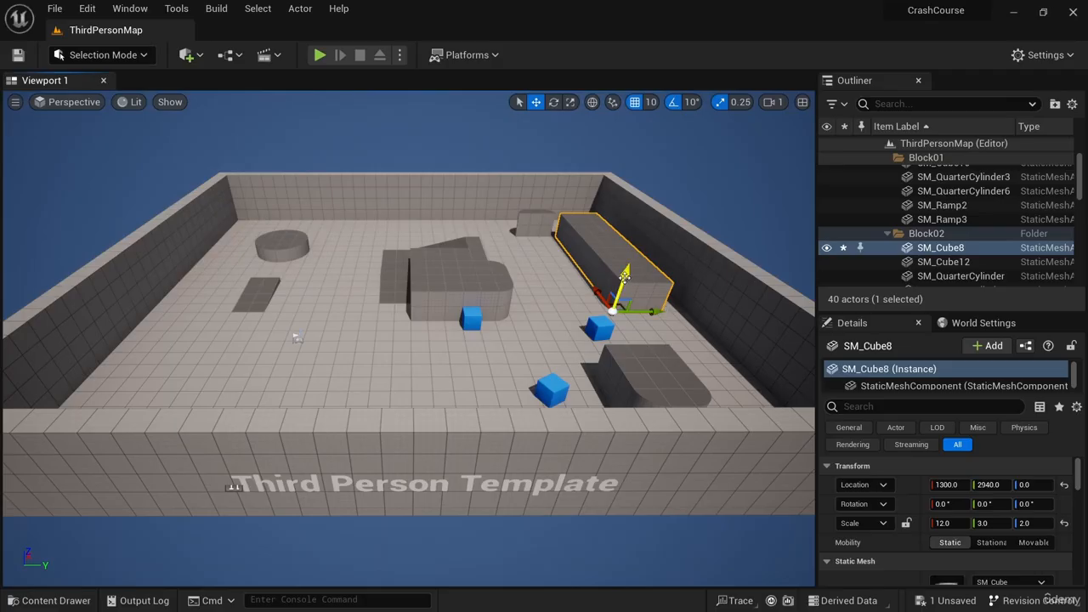
pyautogui.moveTo(625, 279); pyautogui.dragTo(602, 290)
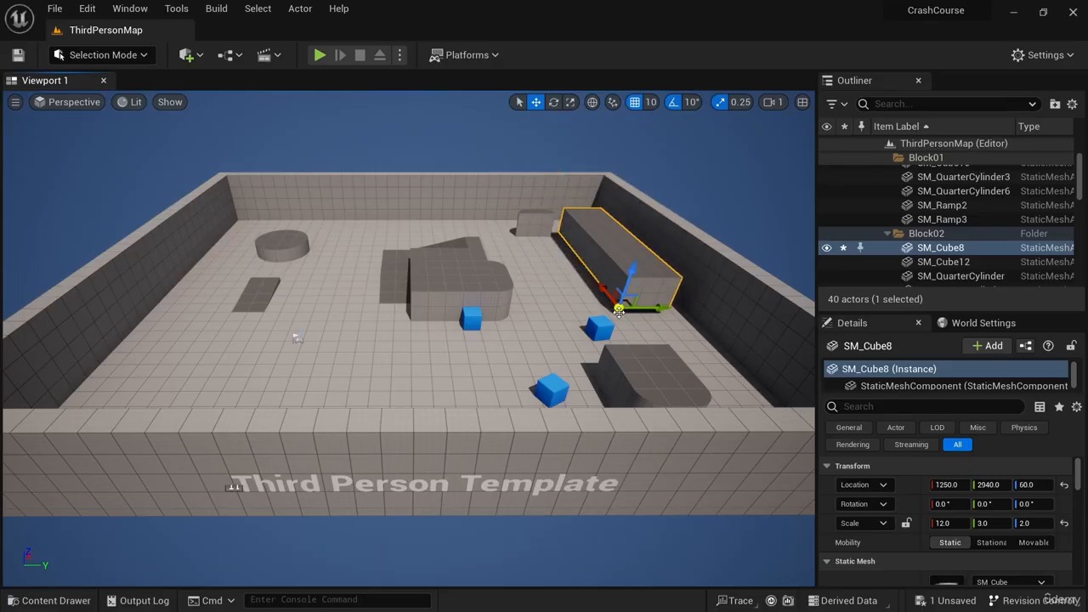
pyautogui.moveTo(617, 308); pyautogui.dragTo(427, 195)
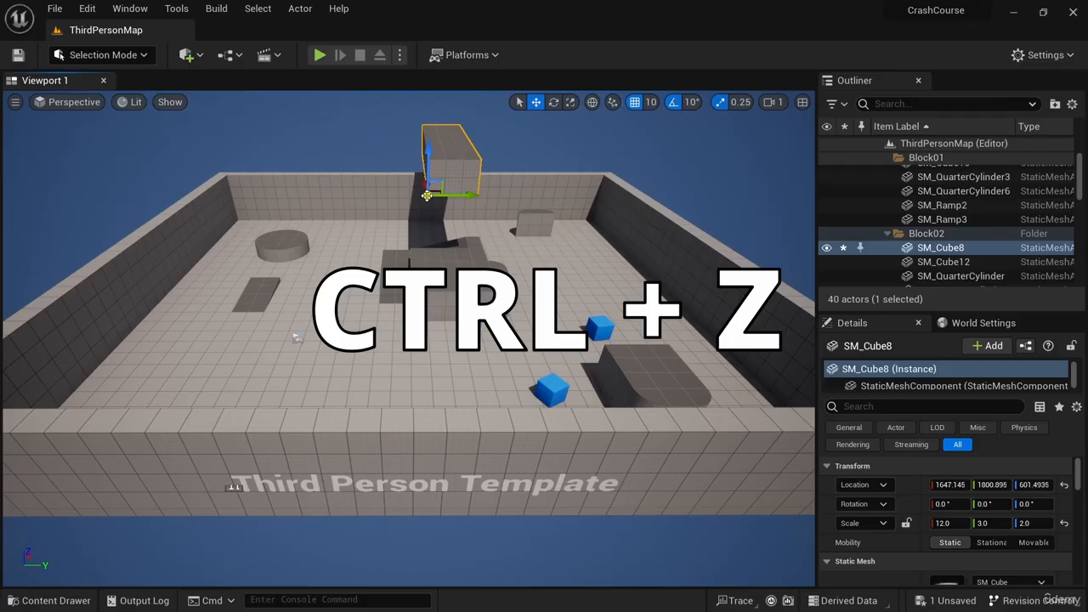
# - Undo the last two moves of the long block
pyautogui.hotkey('ctrl', 'z')
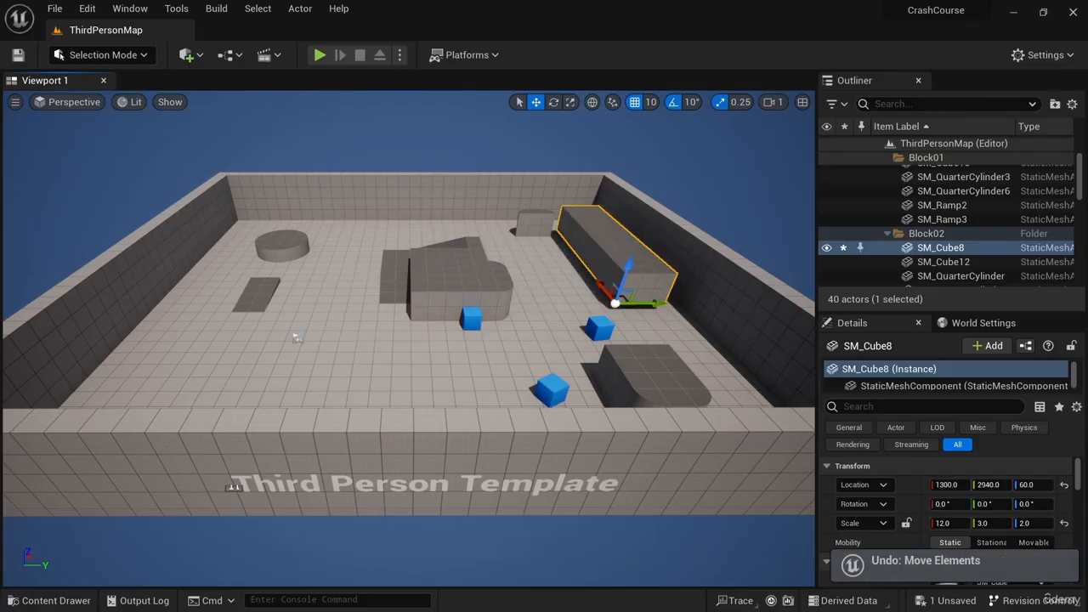
pyautogui.hotkey('ctrl', 'z')
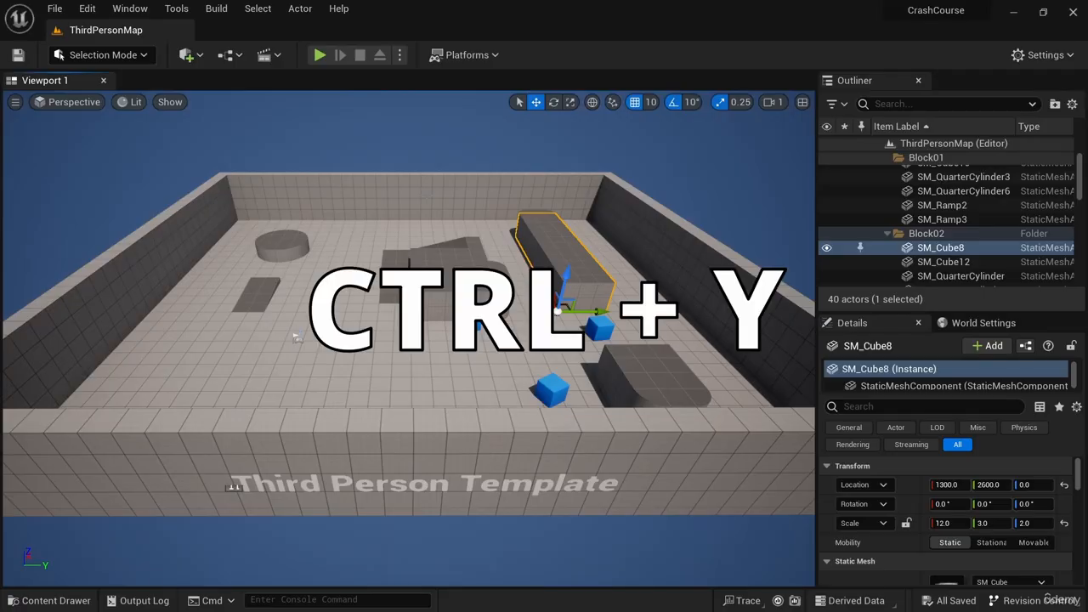
# - Redo the three undone moves of the long block
pyautogui.hotkey('ctrl', 'y')
pyautogui.hotkey('ctrl', 'y')
pyautogui.hotkey('ctrl', 'y')
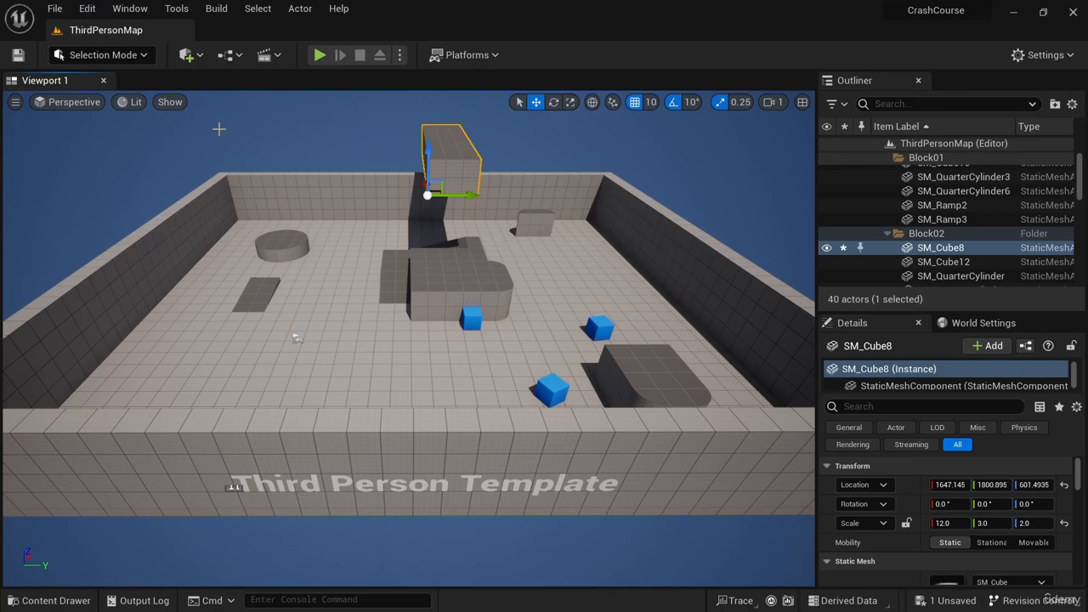
# - Undo the block's move operations repeatedly through the edit history
pyautogui.click(88, 9)
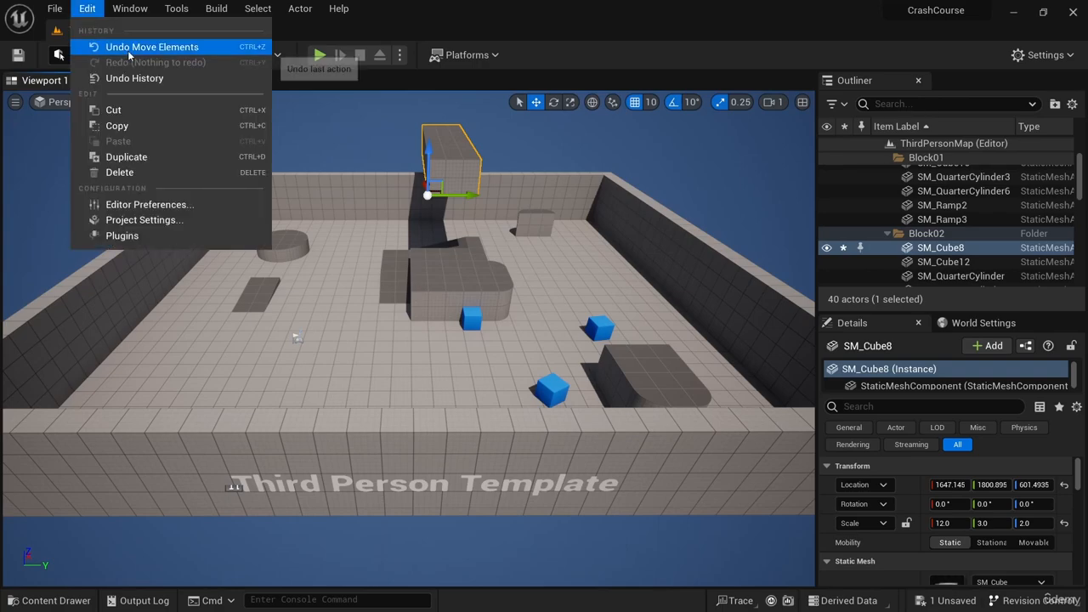
pyautogui.click(128, 47)
pyautogui.click(88, 9)
pyautogui.click(134, 47)
pyautogui.click(87, 9)
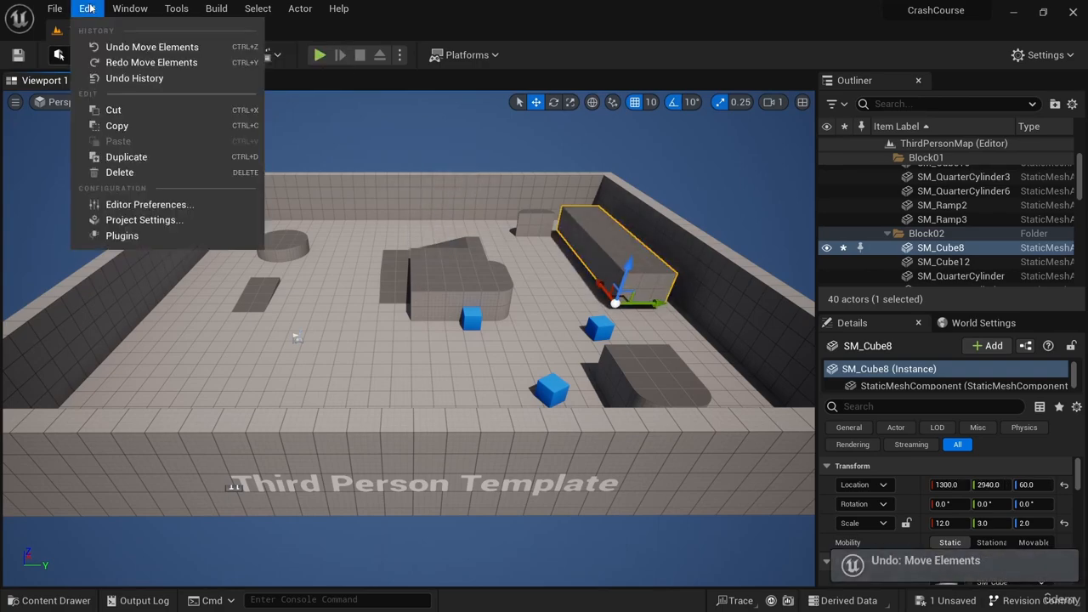
pyautogui.click(131, 47)
pyautogui.click(88, 10)
pyautogui.click(132, 47)
pyautogui.click(88, 9)
pyautogui.click(131, 47)
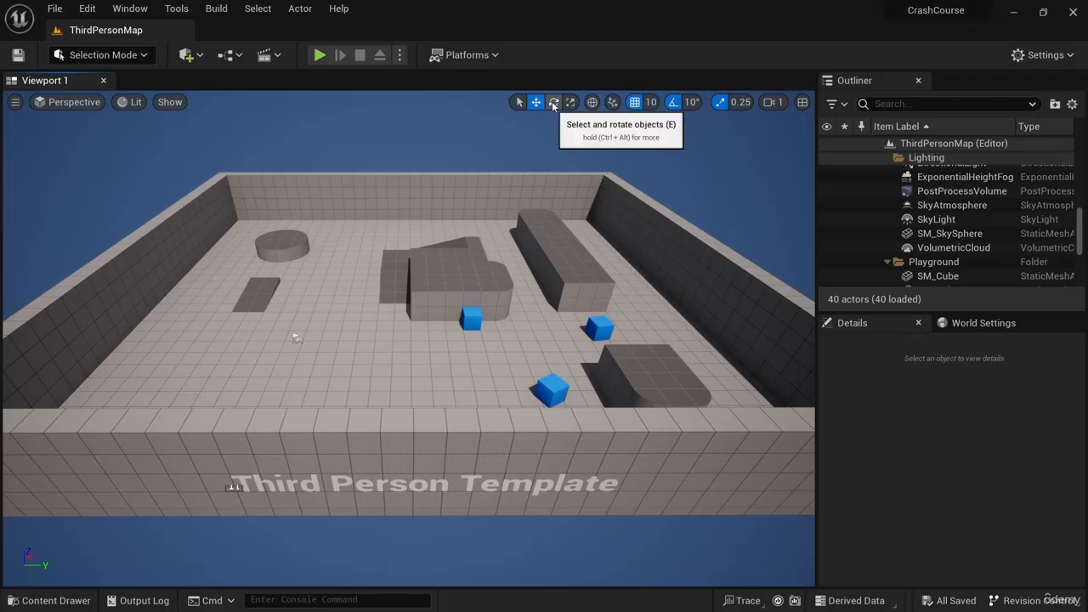
# - Select the long wall block with the Rotate tool, try a free rotation, and undo it
pyautogui.click(553, 103)
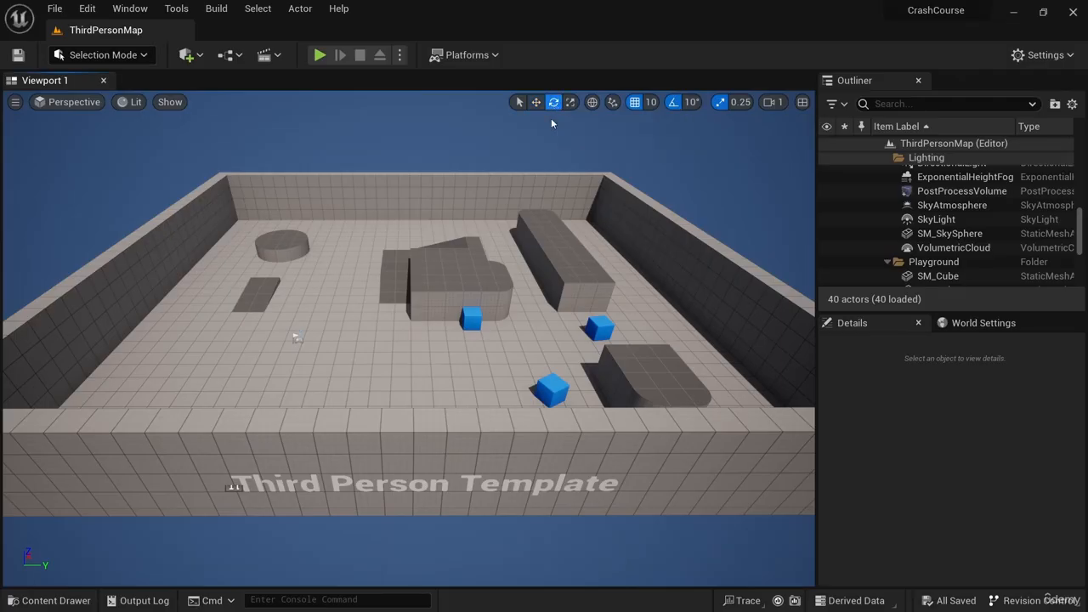
pyautogui.click(551, 259)
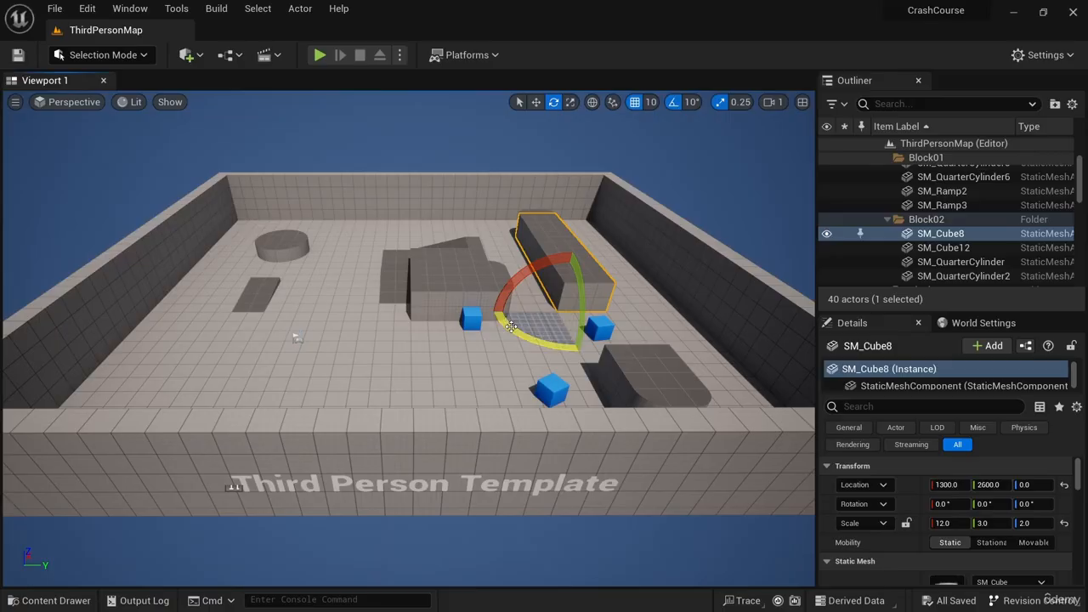
pyautogui.moveTo(514, 329)
pyautogui.mouseDown()
pyautogui.moveTo(497, 290)
pyautogui.moveTo(489, 294)
pyautogui.moveTo(514, 328)
pyautogui.mouseUp()
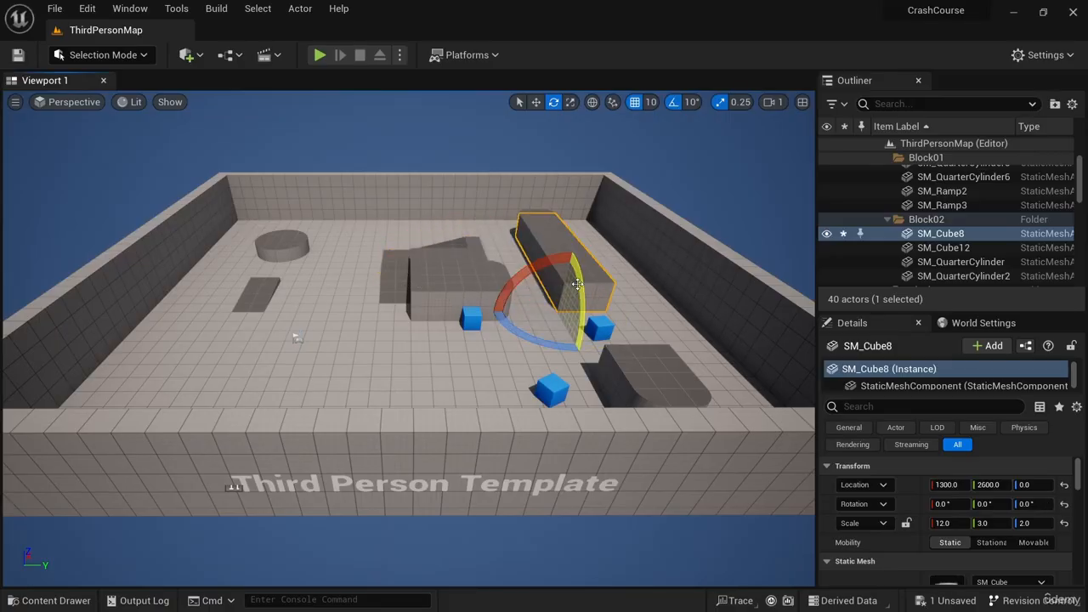
pyautogui.moveTo(577, 294); pyautogui.dragTo(539, 265)
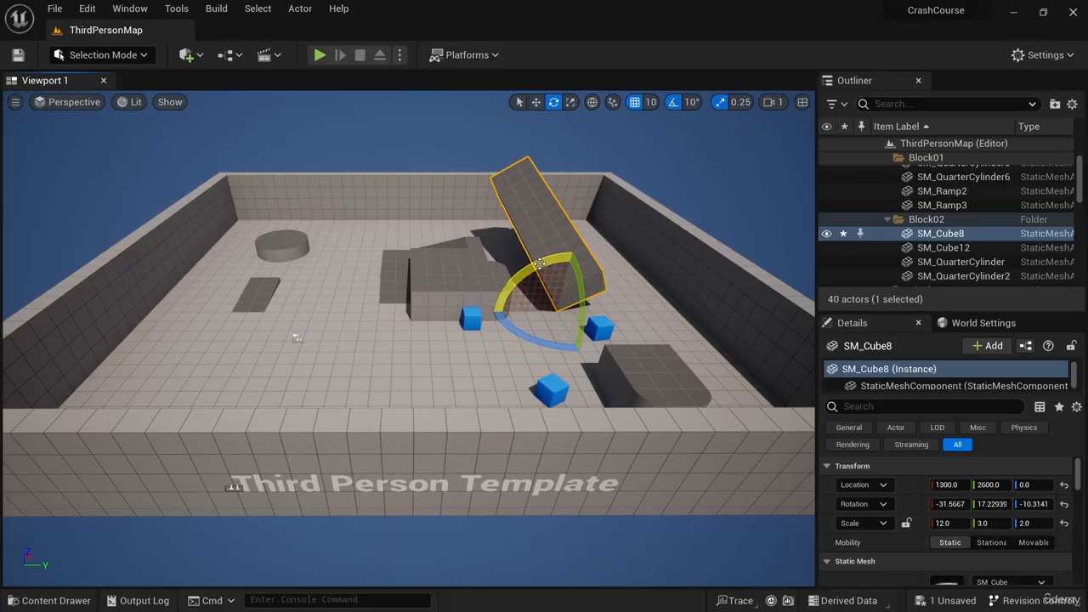
pyautogui.hotkey('ctrl', 'z')
pyautogui.hotkey('ctrl', 'z')
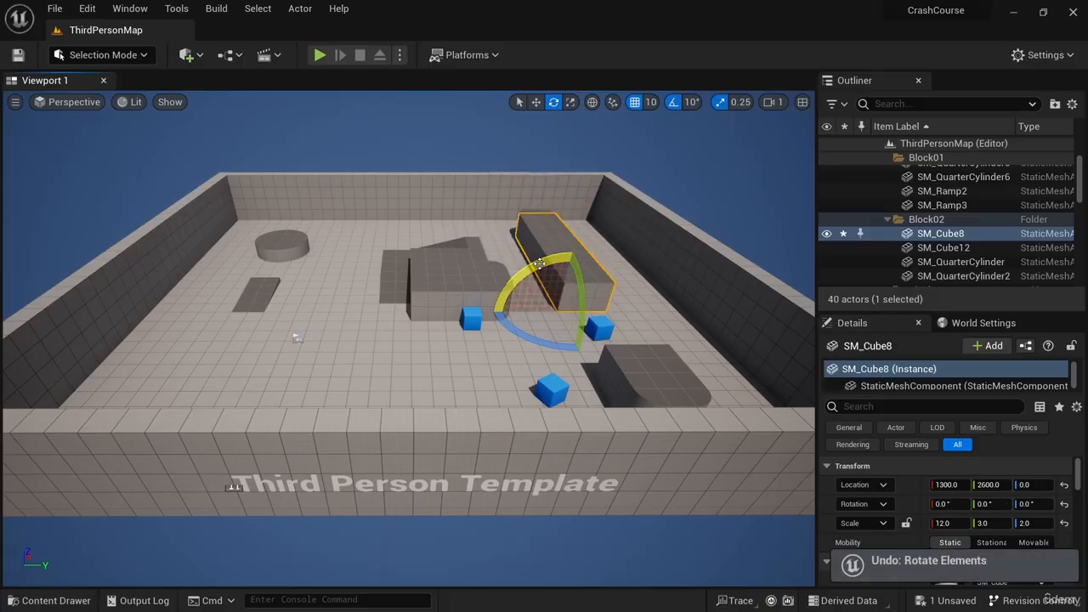
# - Scale the long block up with the Scale tool along two handles, then undo the scaling
pyautogui.click(571, 103)
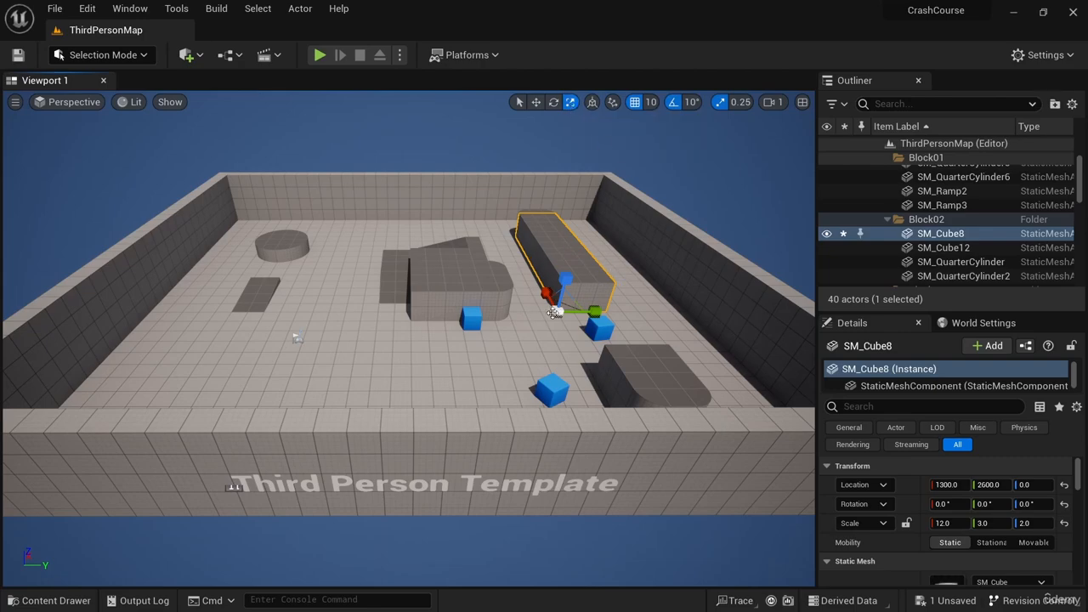
pyautogui.moveTo(571, 273); pyautogui.dragTo(572, 230)
pyautogui.moveTo(593, 311); pyautogui.dragTo(557, 312)
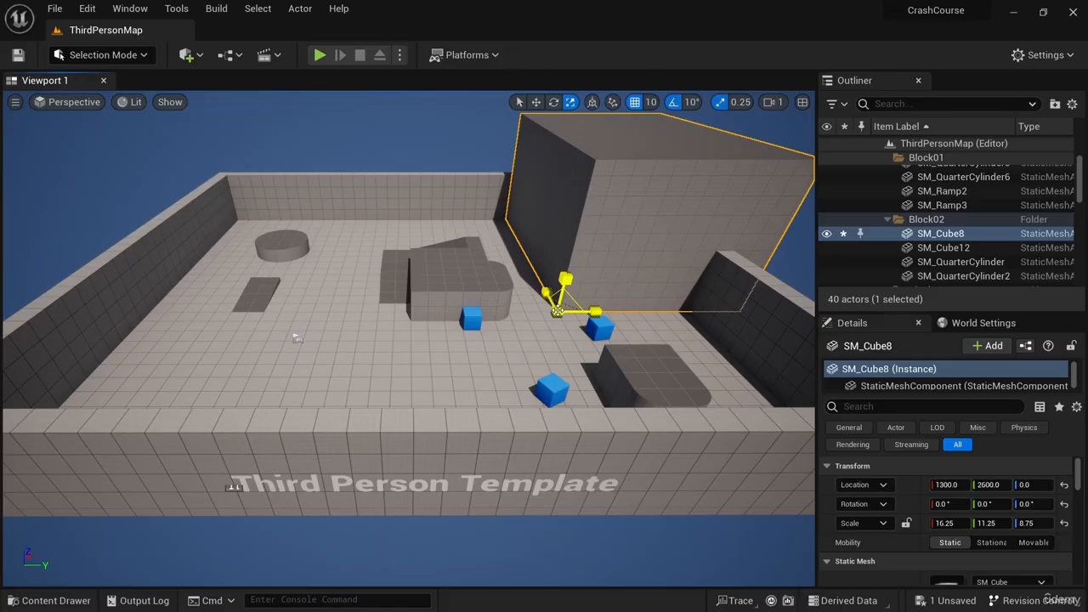
pyautogui.hotkey('ctrl', 'z')
pyautogui.hotkey('ctrl', 'z')
pyautogui.hotkey('ctrl', 'z')
pyautogui.hotkey('ctrl', 'z')
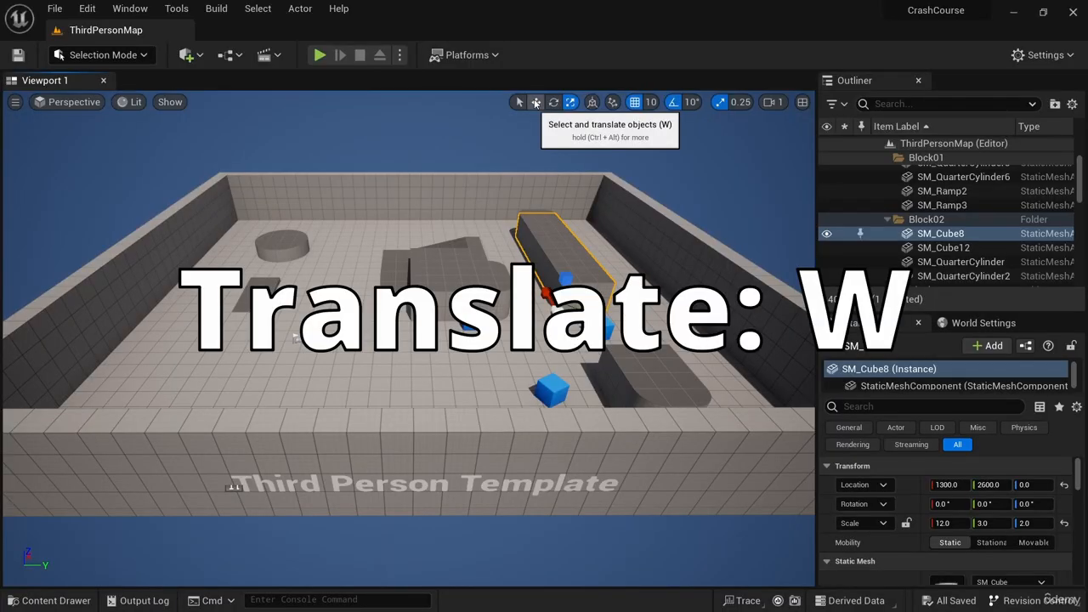
# - Switch between the Translate, Rotate and Scale tools, finishing on the Translate tool
pyautogui.click(536, 103)
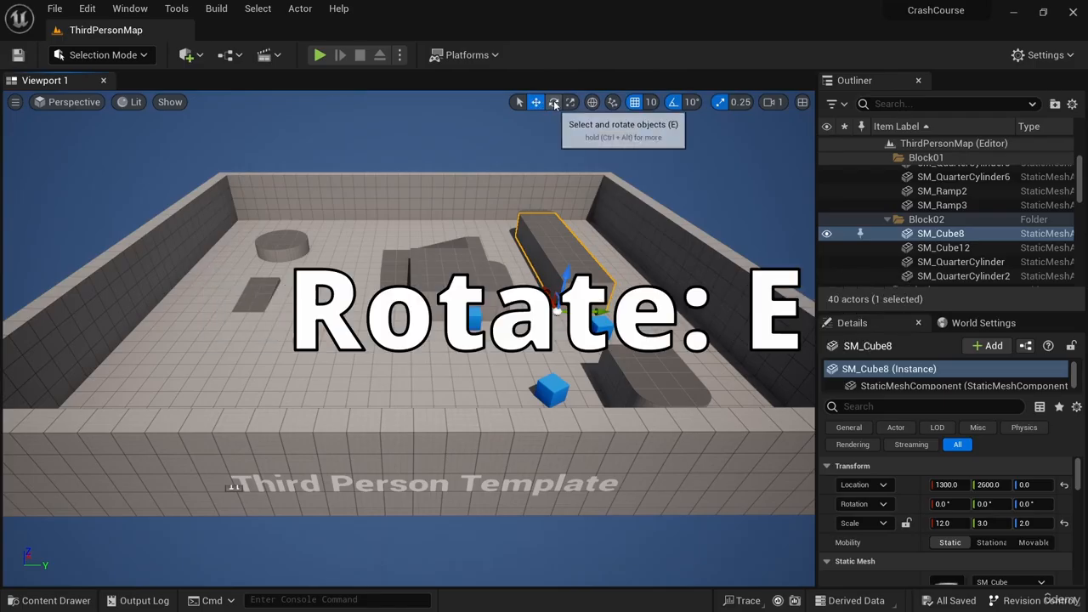
pyautogui.click(553, 102)
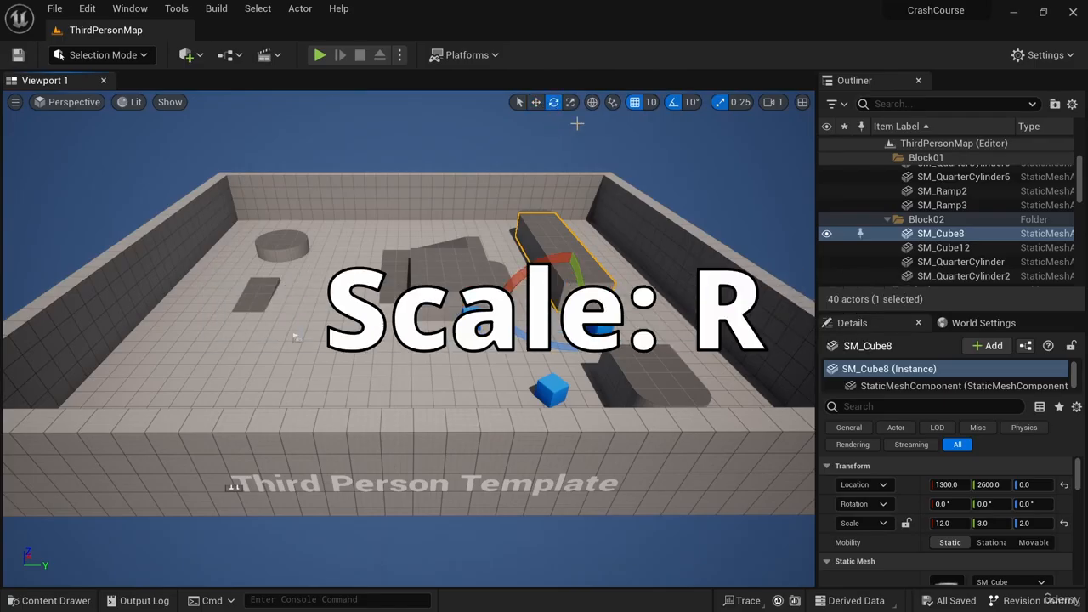
pyautogui.press('r')
pyautogui.press('e')
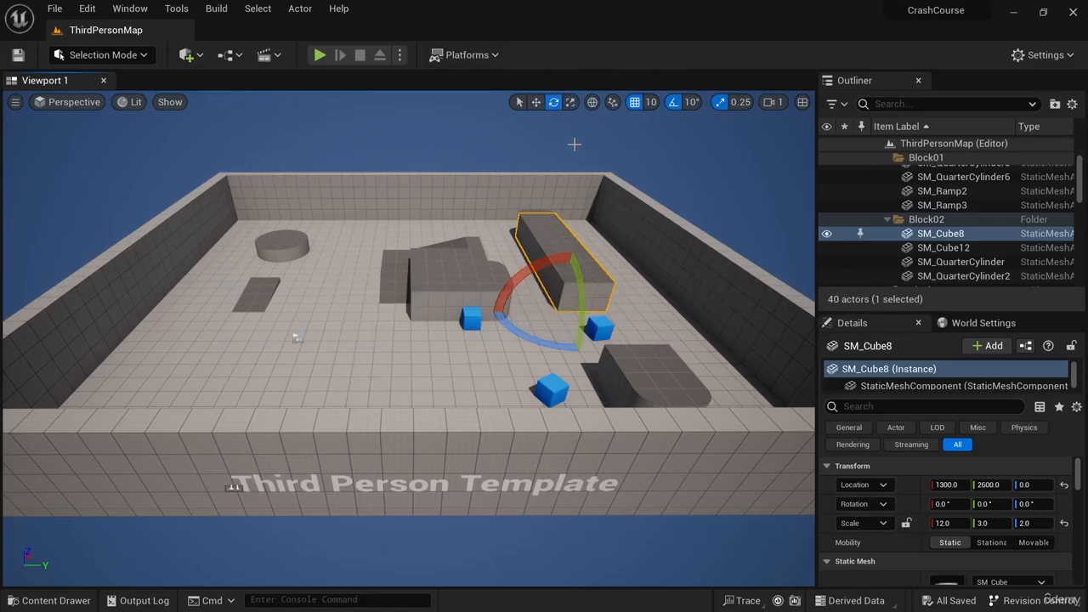
pyautogui.press('r')
pyautogui.press('w')
pyautogui.press('r')
pyautogui.press('e')
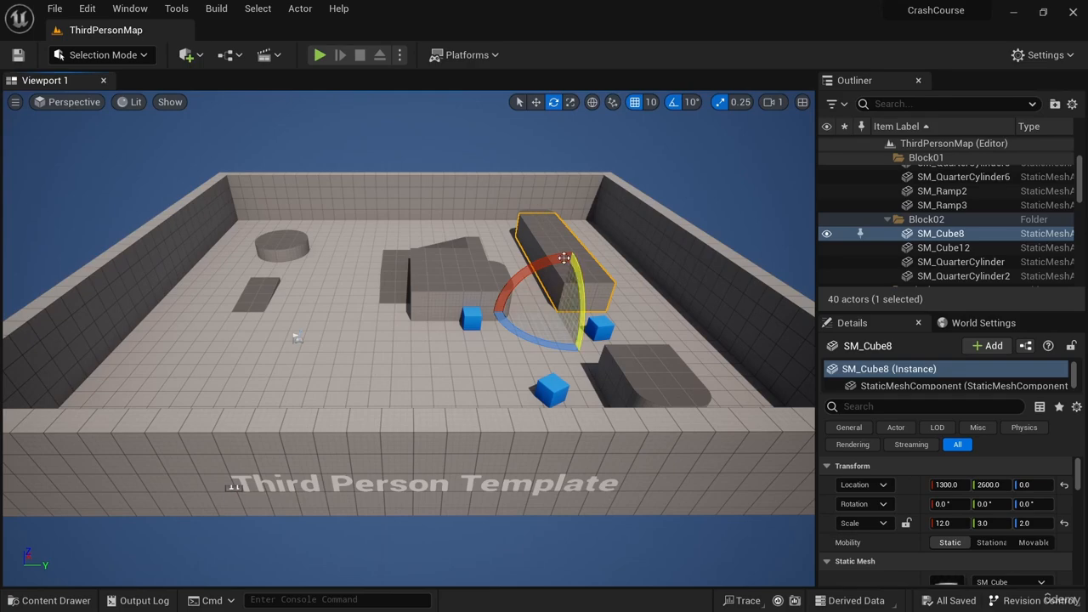
pyautogui.press('w')
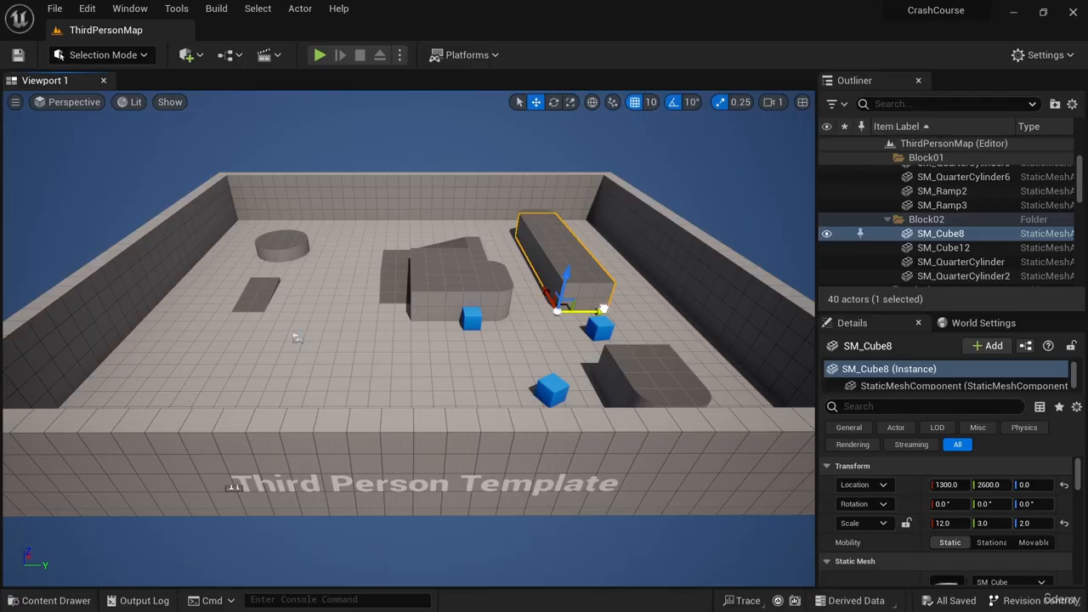
# - Set the location grid snap to 500, try moving the block, and set the grid snap back to 10
pyautogui.moveTo(587, 311)
pyautogui.mouseDown()
pyautogui.moveTo(596, 311)
pyautogui.moveTo(587, 311)
pyautogui.mouseUp()
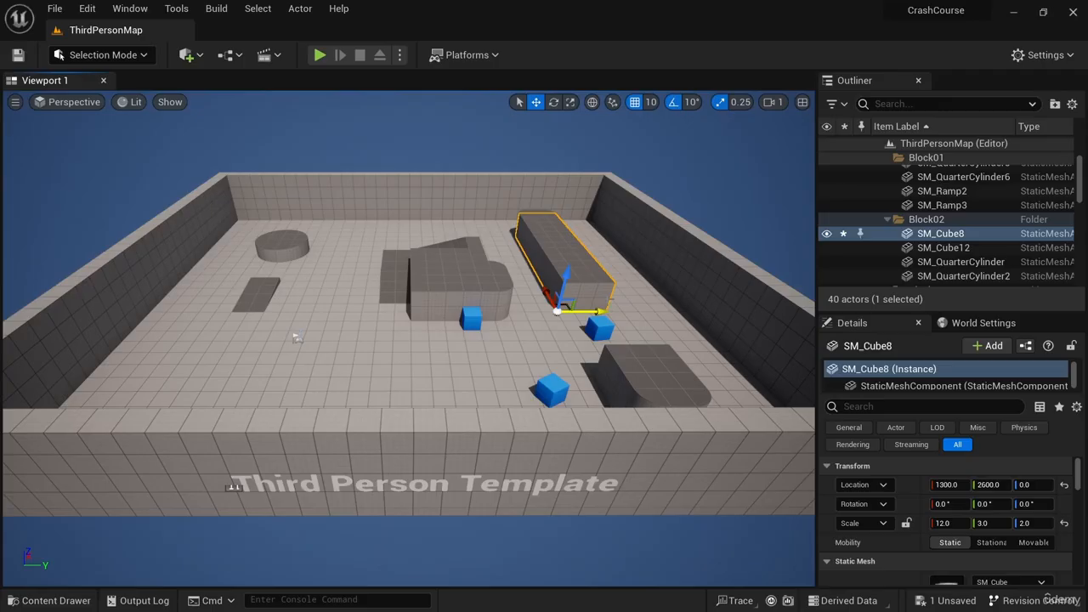
pyautogui.click(651, 103)
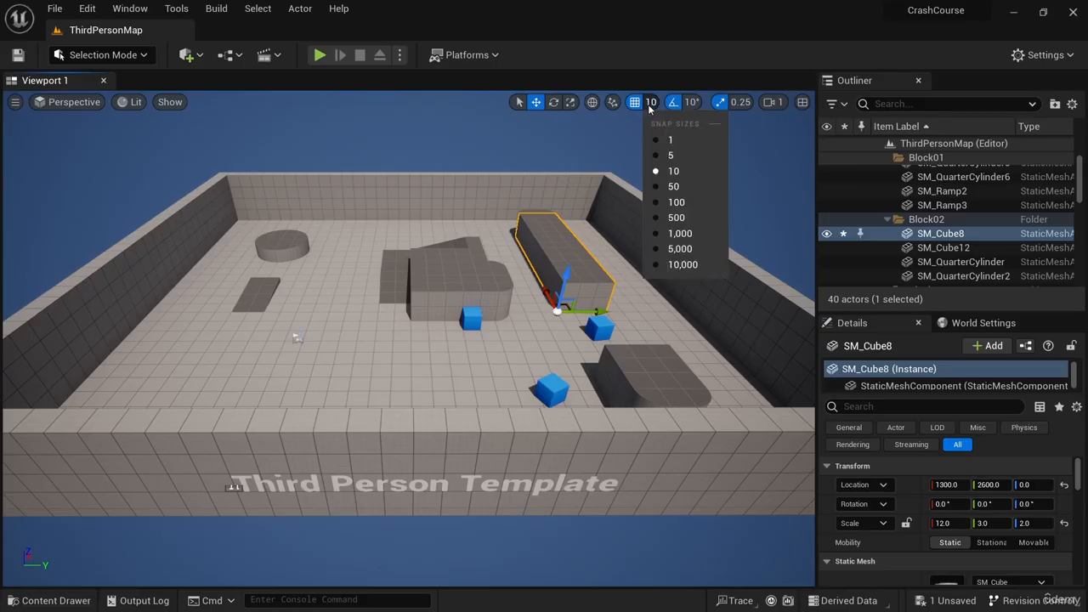
pyautogui.click(676, 218)
pyautogui.moveTo(598, 309)
pyautogui.mouseDown()
pyautogui.moveTo(638, 309)
pyautogui.moveTo(226, 303)
pyautogui.moveTo(584, 299)
pyautogui.mouseUp()
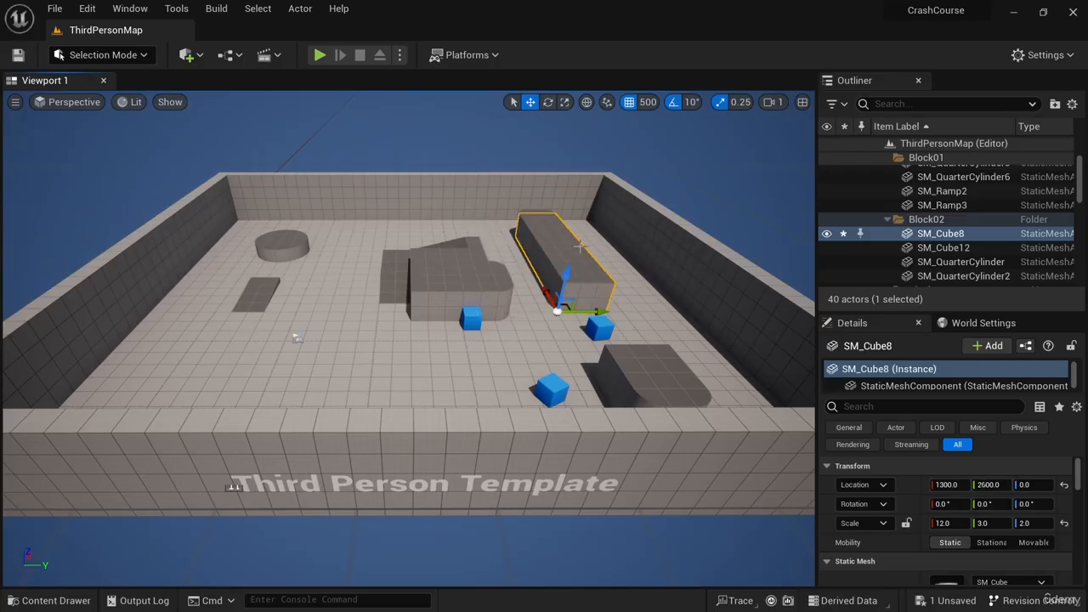
pyautogui.click(650, 102)
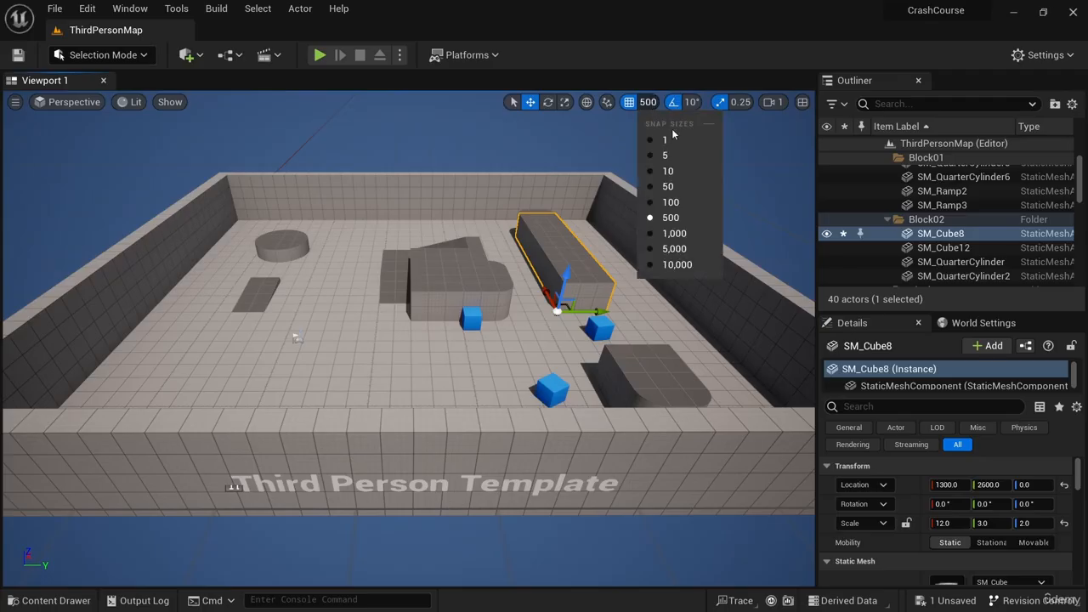
pyautogui.click(667, 171)
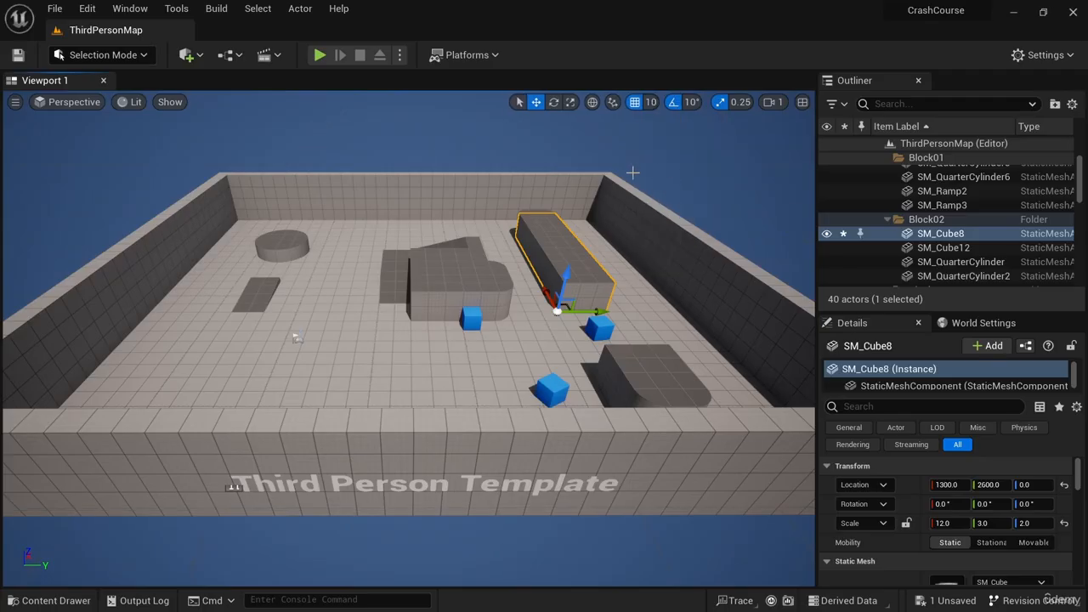
# - Set the rotation snap angle to 45° and try rotating the block with the Rotate tool
pyautogui.click(693, 102)
pyautogui.click(741, 102)
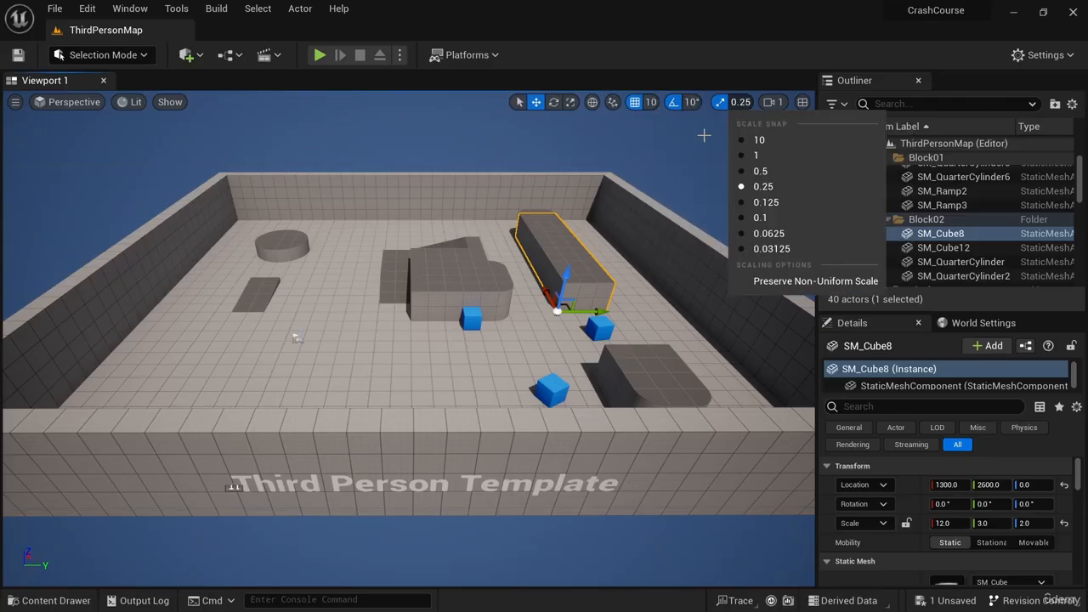
pyautogui.click(691, 103)
pyautogui.click(705, 189)
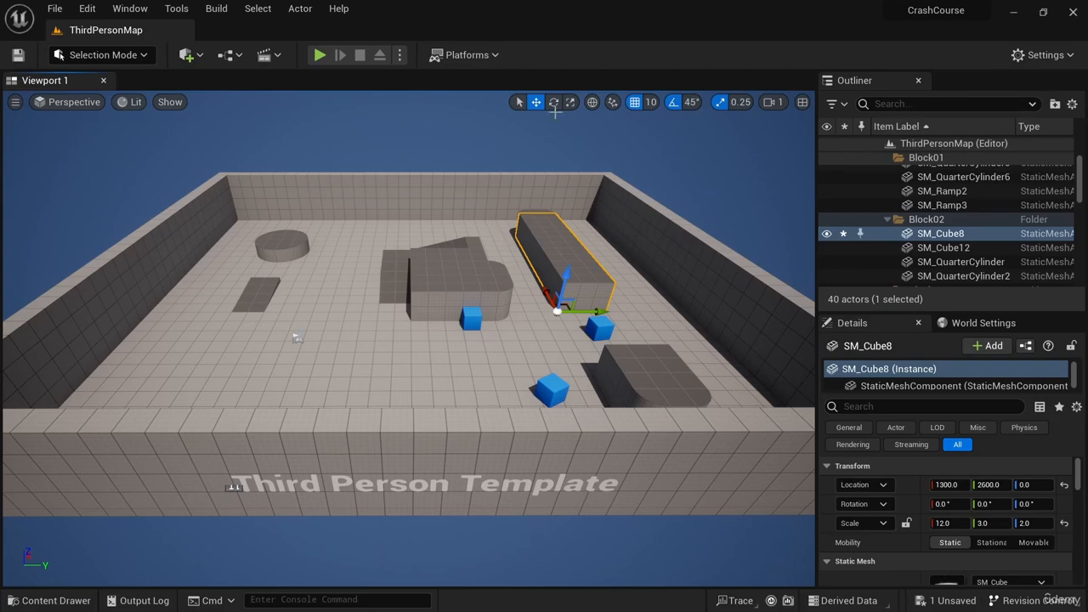
pyautogui.click(554, 103)
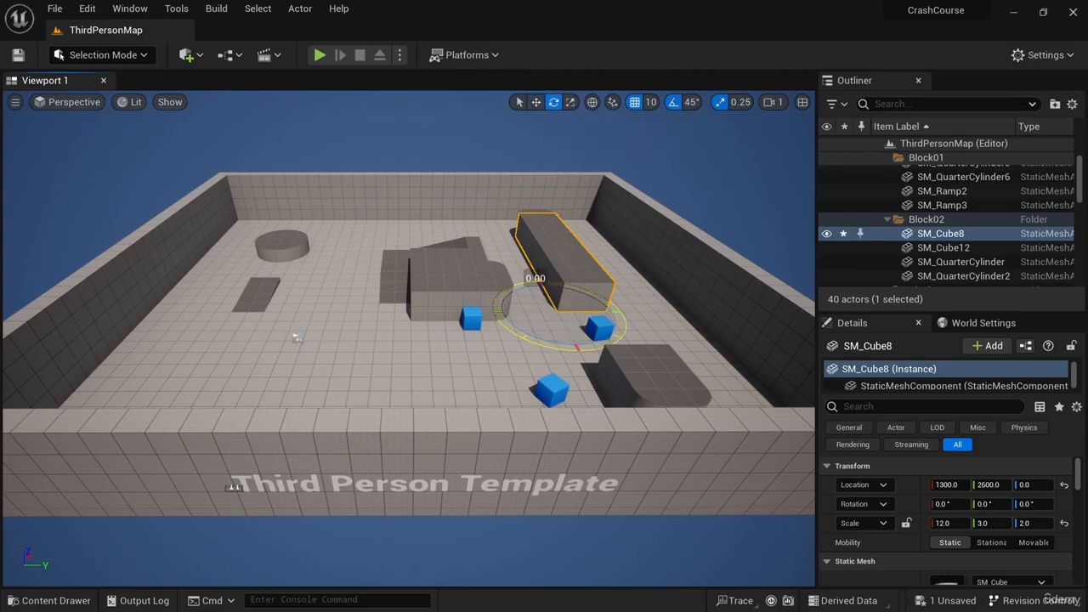
pyautogui.moveTo(512, 326)
pyautogui.mouseDown()
pyautogui.moveTo(551, 342)
pyautogui.moveTo(478, 307)
pyautogui.moveTo(513, 326)
pyautogui.mouseUp()
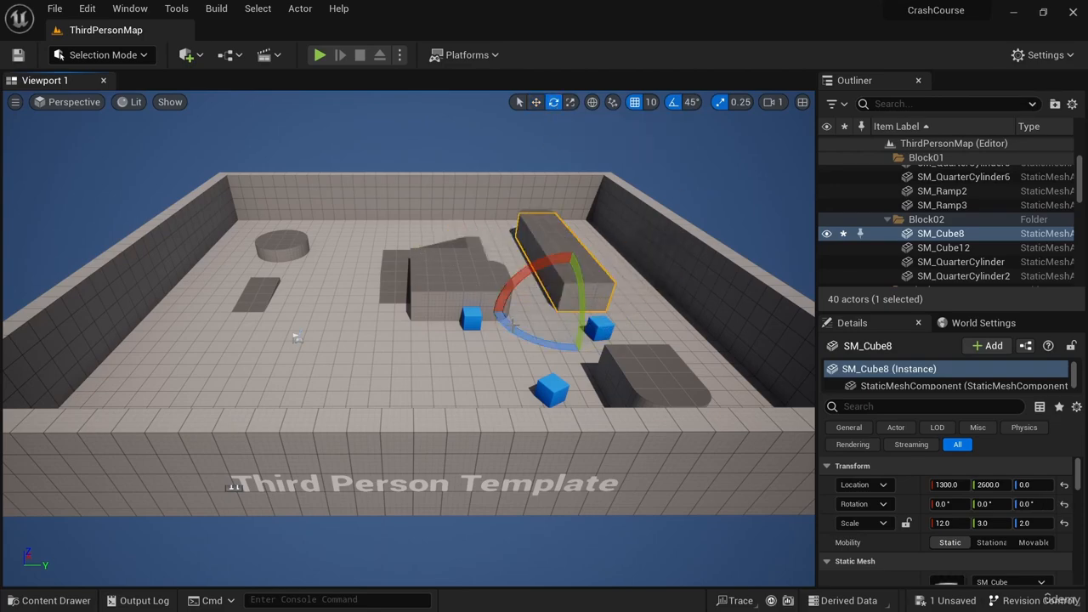
# - Set the rotation snap angle to 10° and the scale snap value to 1
pyautogui.click(691, 103)
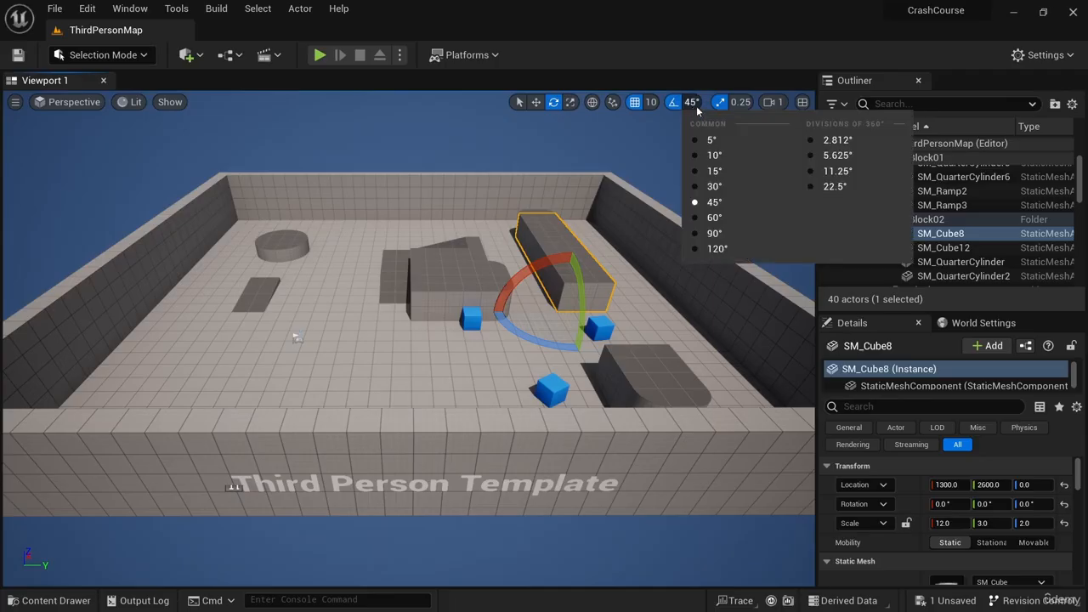
pyautogui.press('Escape')
pyautogui.click(727, 156)
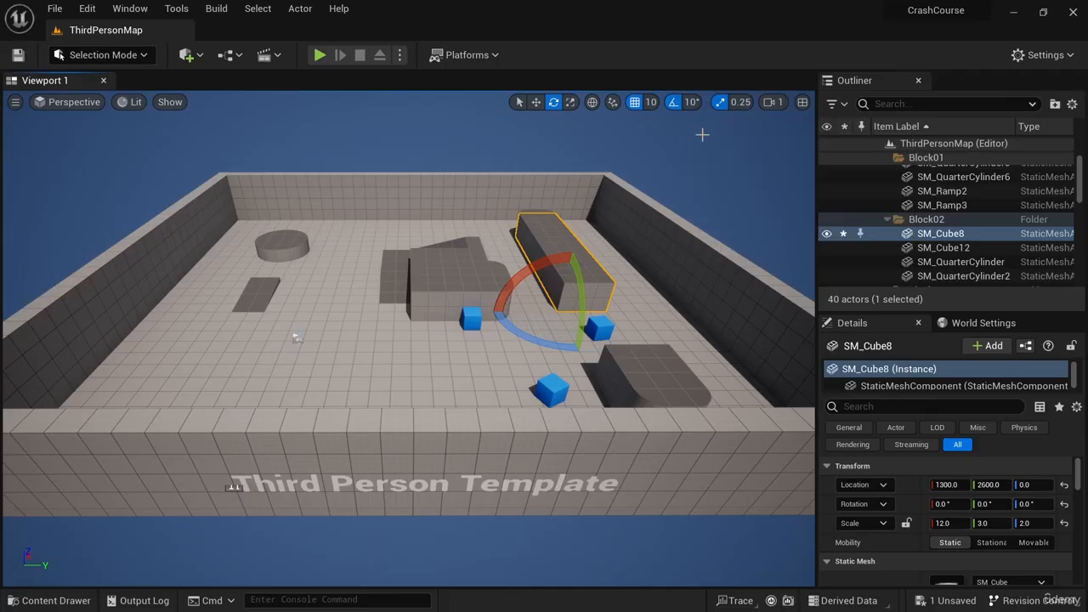
pyautogui.click(741, 103)
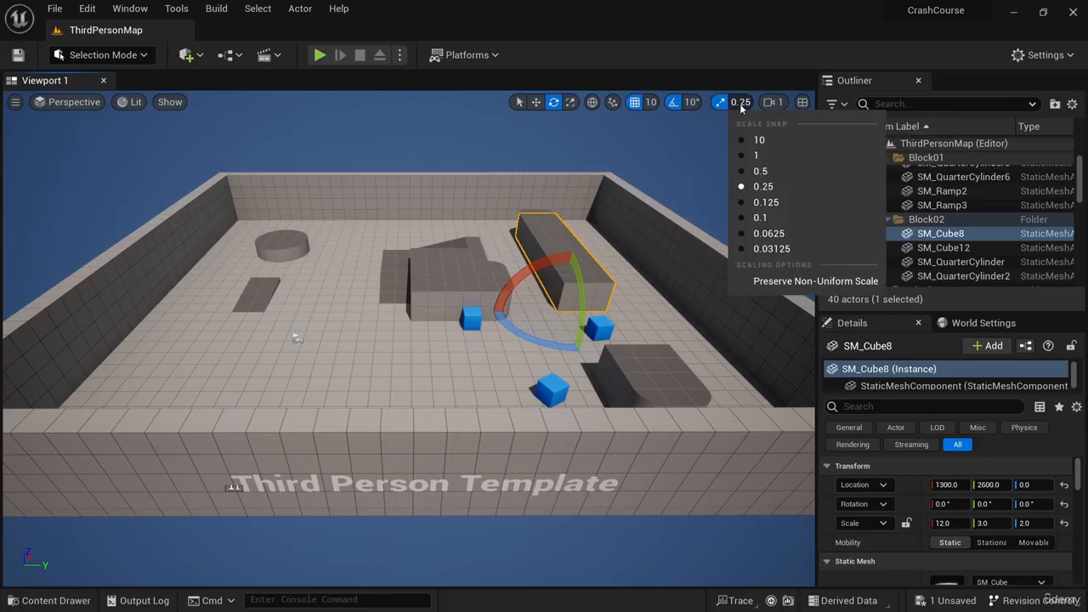
pyautogui.click(782, 155)
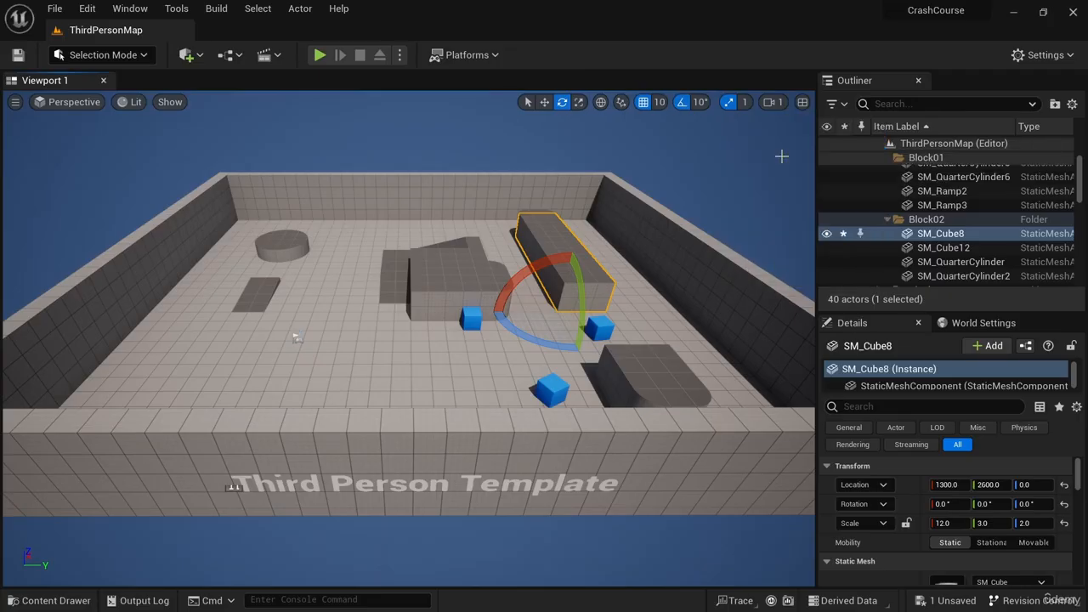
# - Switch to the Scale tool and set the scale snap value to 0.125
pyautogui.click(578, 103)
pyautogui.moveTo(558, 311)
pyautogui.mouseDown()
pyautogui.moveTo(583, 269)
pyautogui.moveTo(558, 311)
pyautogui.mouseUp()
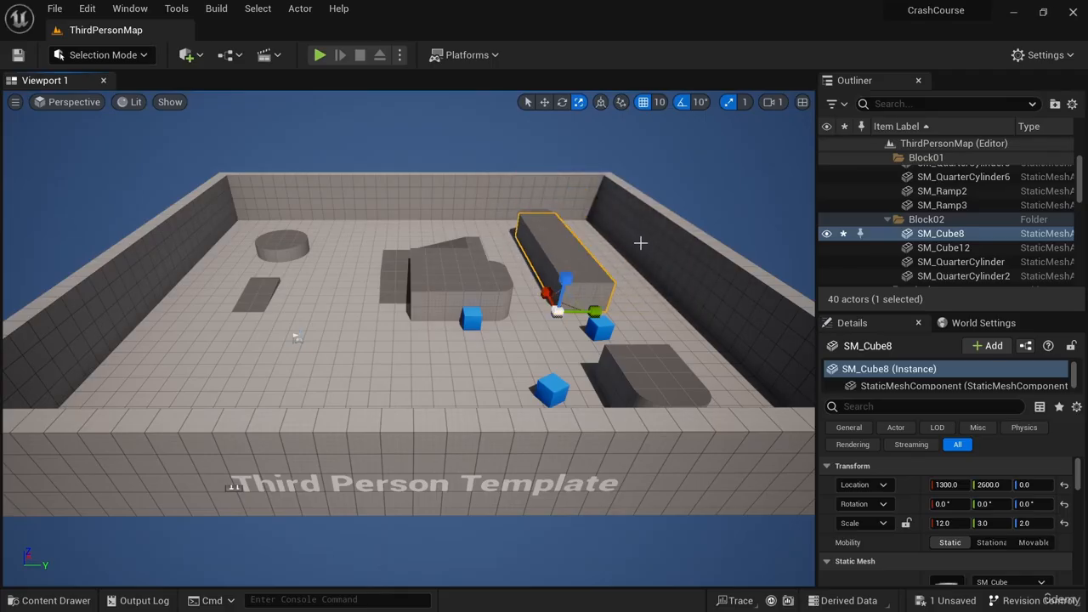
pyautogui.click(738, 102)
pyautogui.click(779, 201)
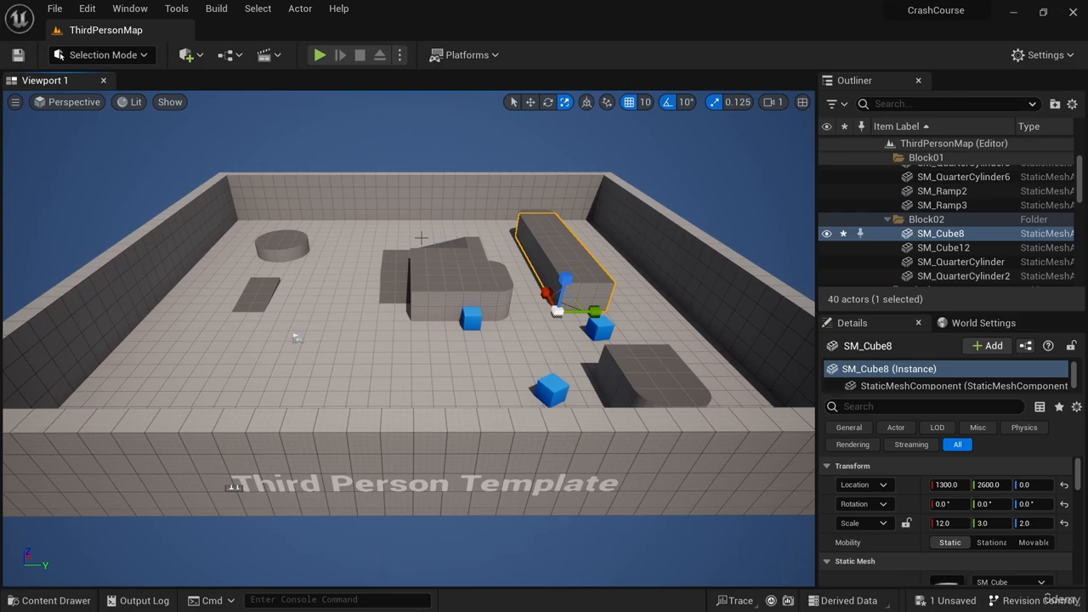
# - Fly and orbit the viewport camera around the level to practise navigation
pyautogui.moveTo(408, 338); pyautogui.dragTo(264, 336, button='right')
pyautogui.moveTo(614, 364); pyautogui.dragTo(298, 430, button='right')
pyautogui.press('e')
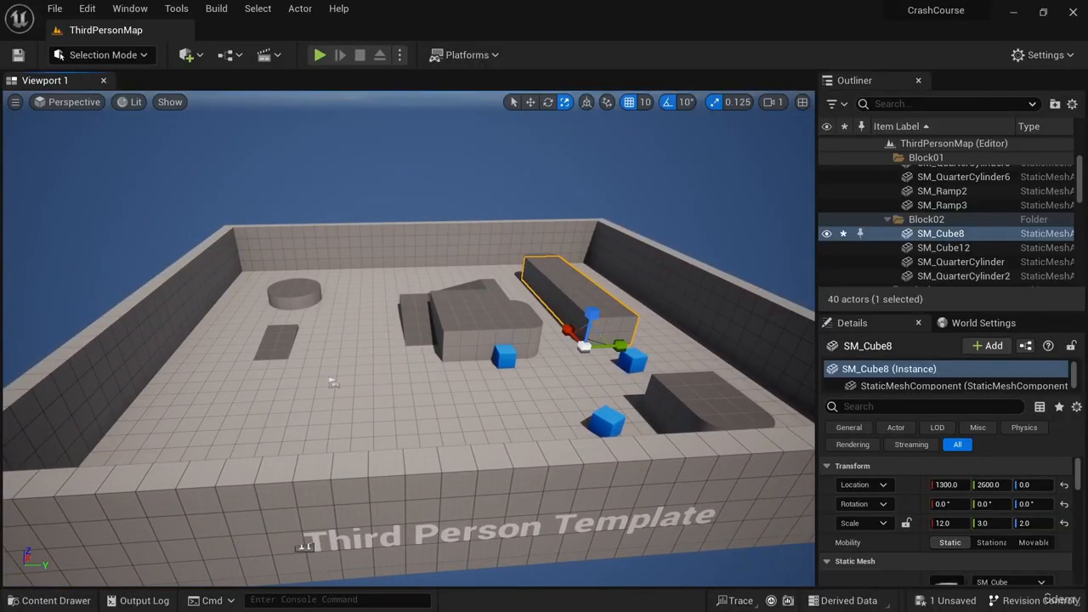
pyautogui.moveTo(332, 383); pyautogui.dragTo(459, 486, button='right')
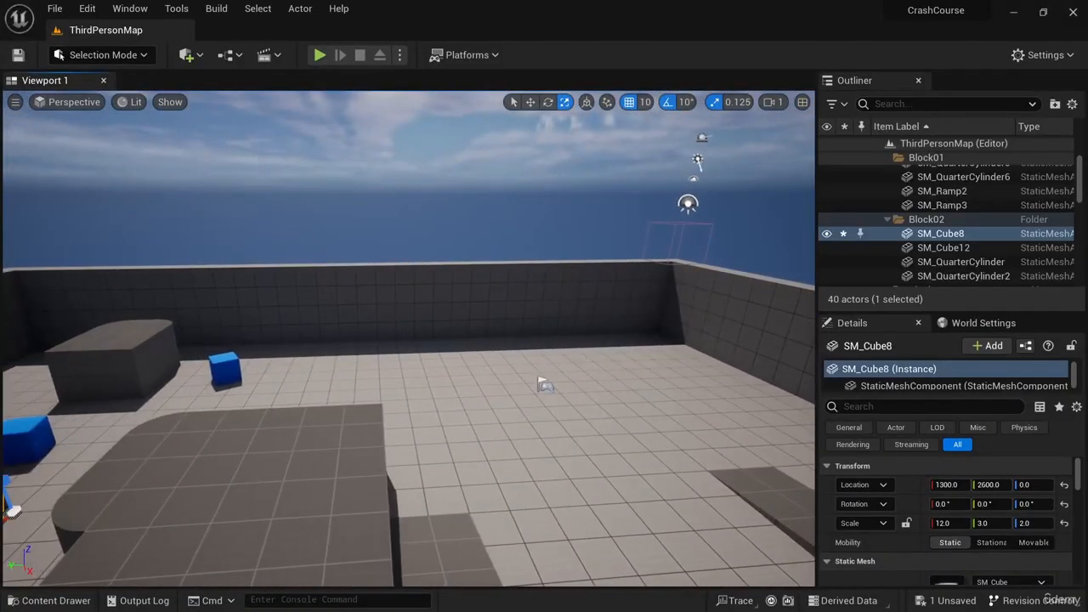
pyautogui.moveTo(545, 385); pyautogui.dragTo(699, 505, button='right')
pyautogui.moveTo(544, 382); pyautogui.dragTo(529, 333, button='right')
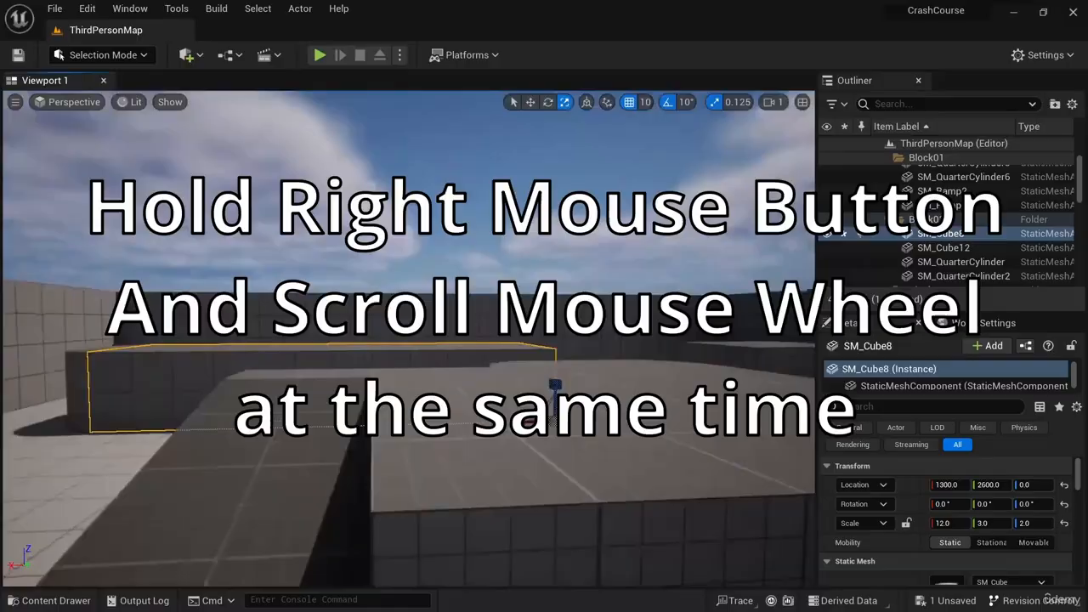
# - Adjust the camera movement speed while flying, then zoom out to view the whole map
pyautogui.moveTo(408, 338); pyautogui.dragTo(544, 338, button='right')
pyautogui.scroll(-6, 408, 338)
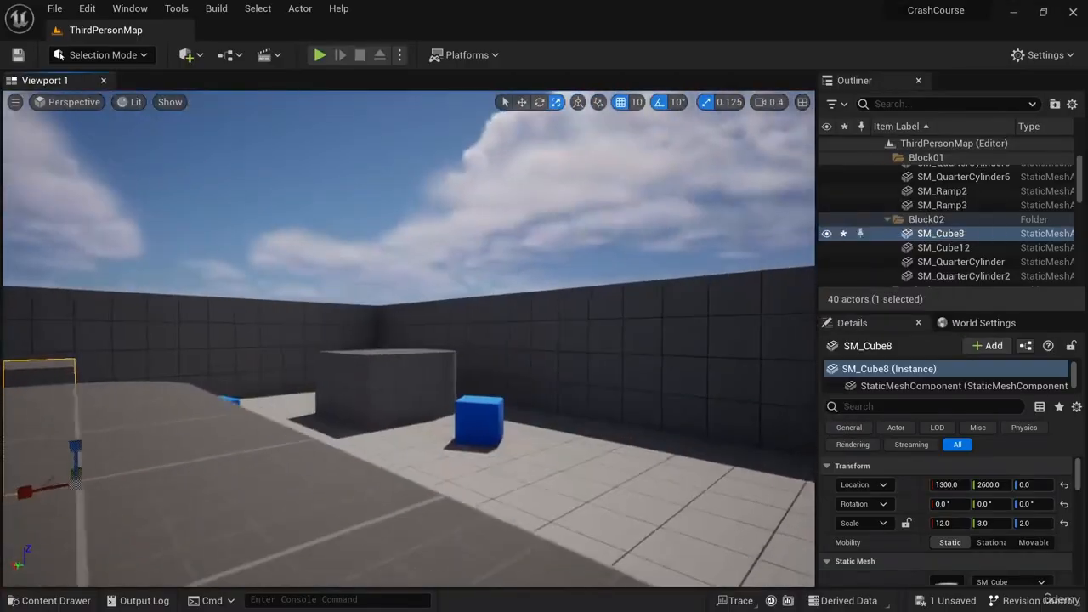
pyautogui.moveTo(408, 338); pyautogui.dragTo(247, 340, button='right')
pyautogui.scroll(8, 408, 338)
pyautogui.scroll(5, 408, 338)
pyautogui.scroll(4, 408, 338)
pyautogui.scroll(-15, 408, 339)
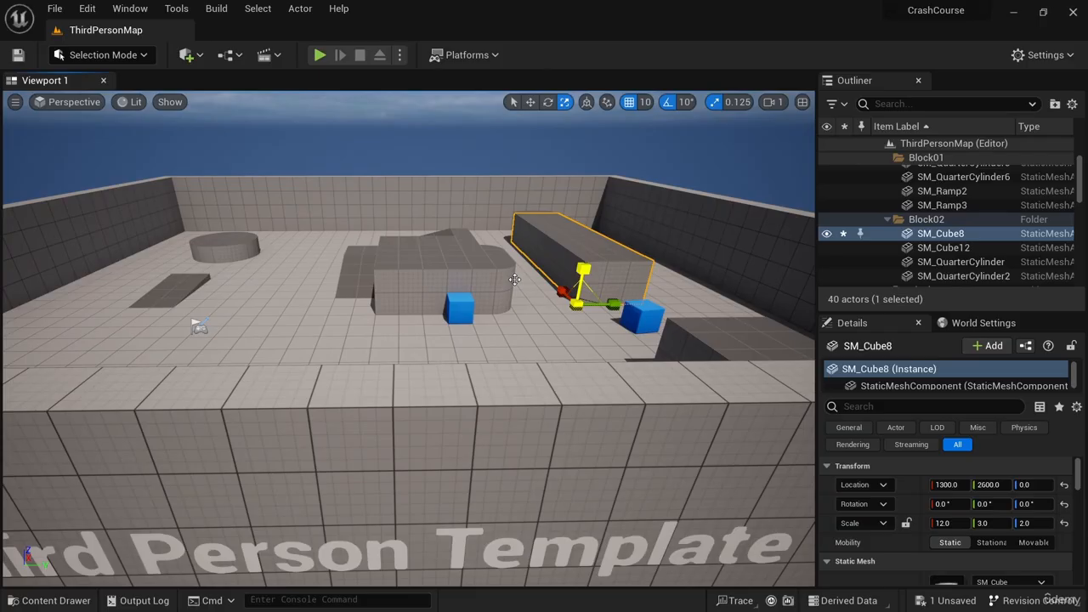
pyautogui.scroll(-10, 515, 280)
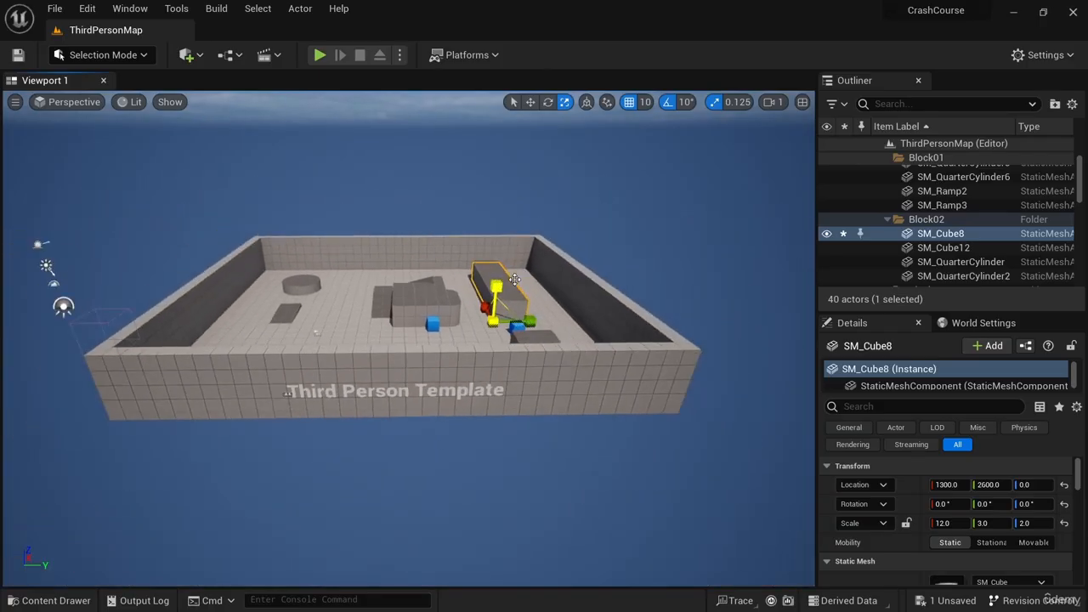
pyautogui.scroll(5, 515, 279)
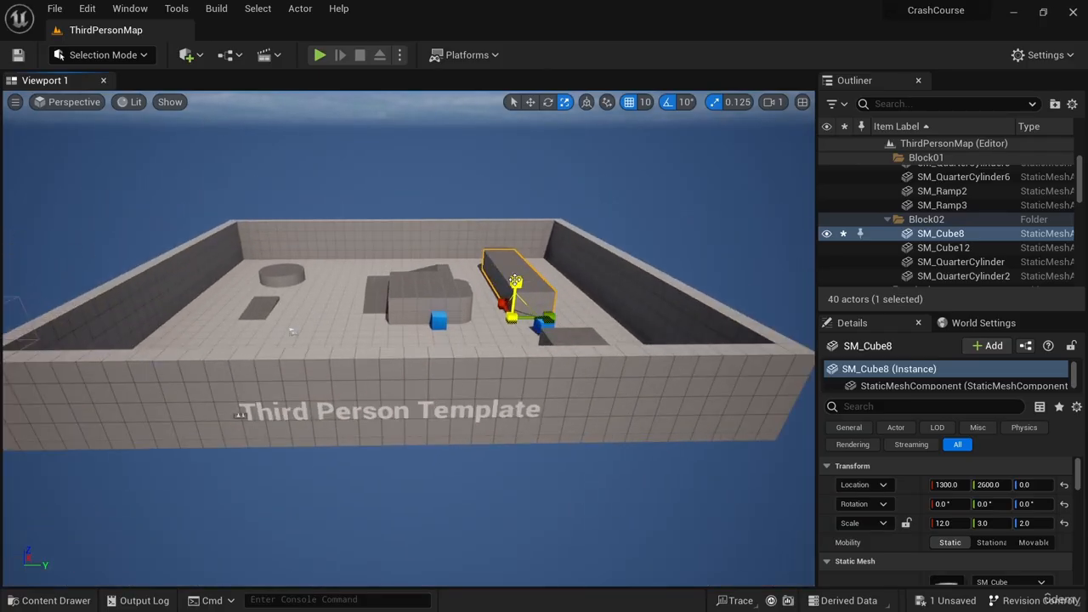
# - Switch the viewport view mode to Unlit and then to Wireframe
pyautogui.click(132, 103)
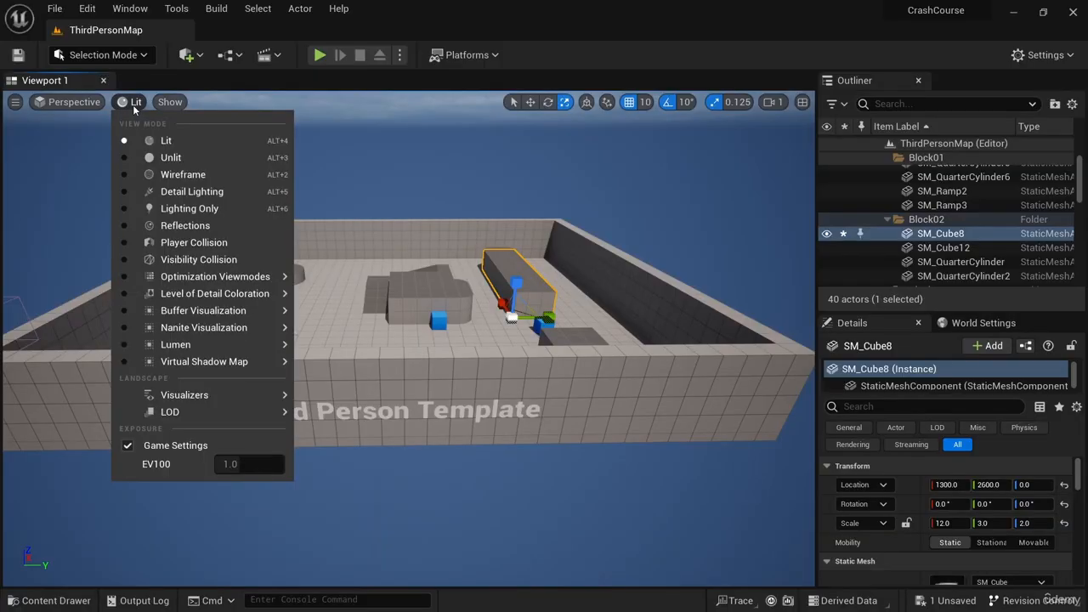
pyautogui.click(190, 159)
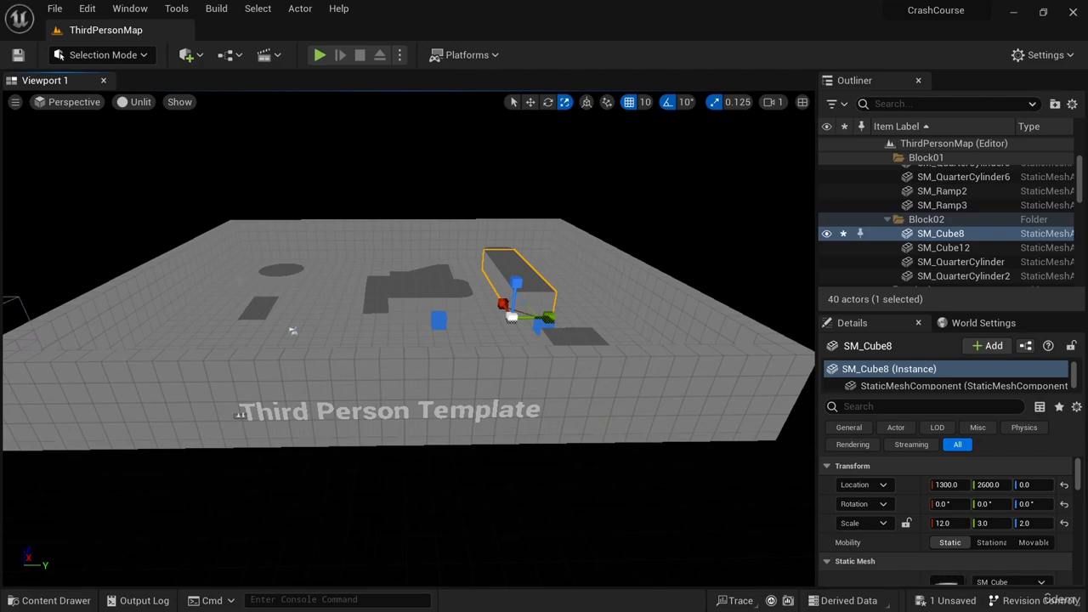
pyautogui.click(136, 105)
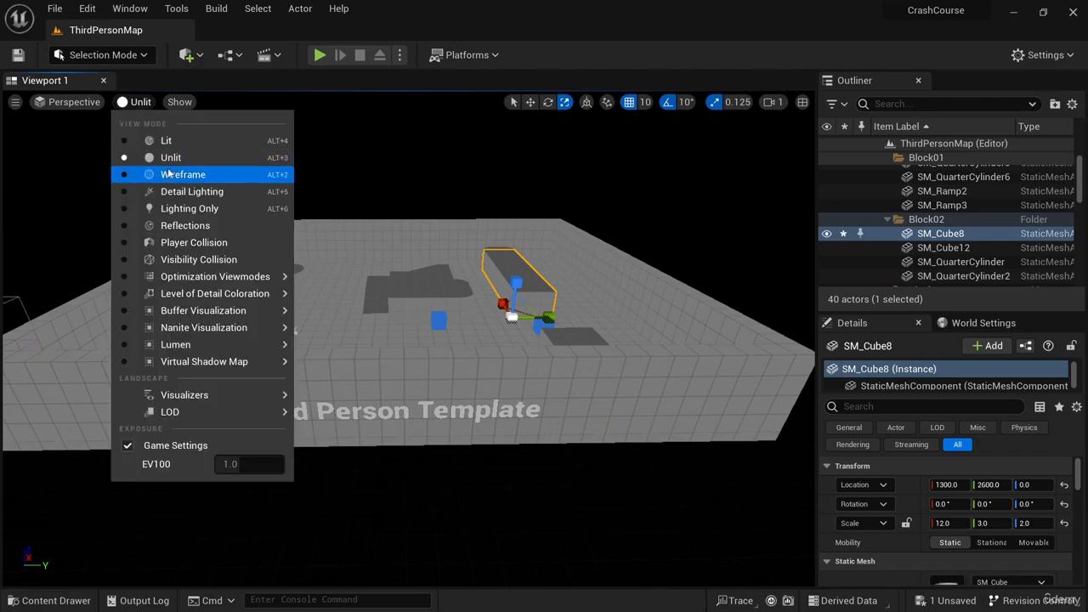
pyautogui.click(179, 172)
# - Switch the viewport view mode to Detail Lighting and then back to Lit
pyautogui.click(146, 106)
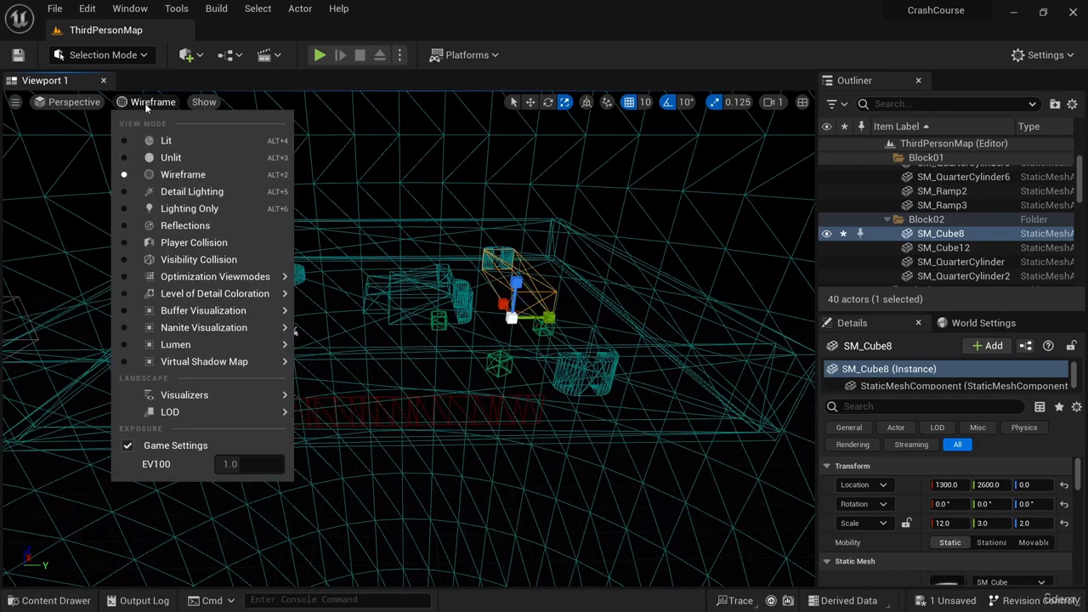
pyautogui.click(200, 196)
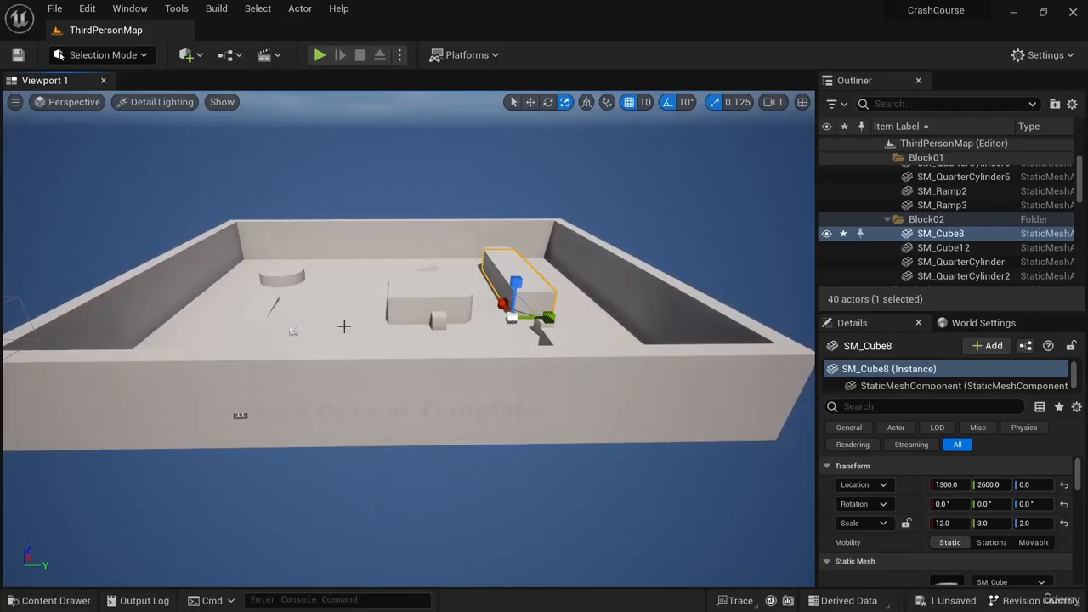
pyautogui.click(153, 101)
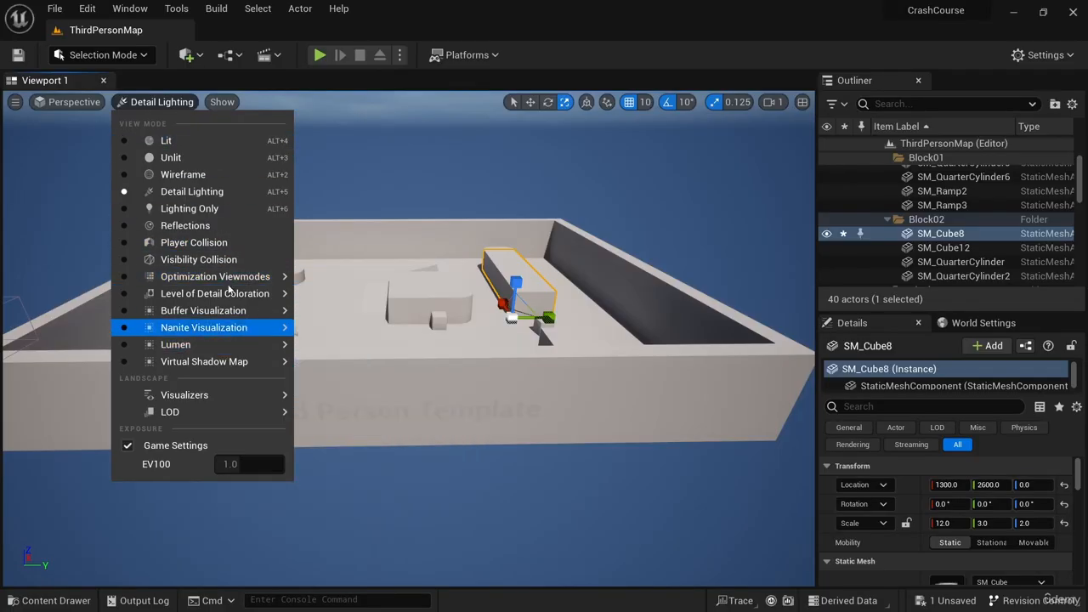
pyautogui.click(194, 143)
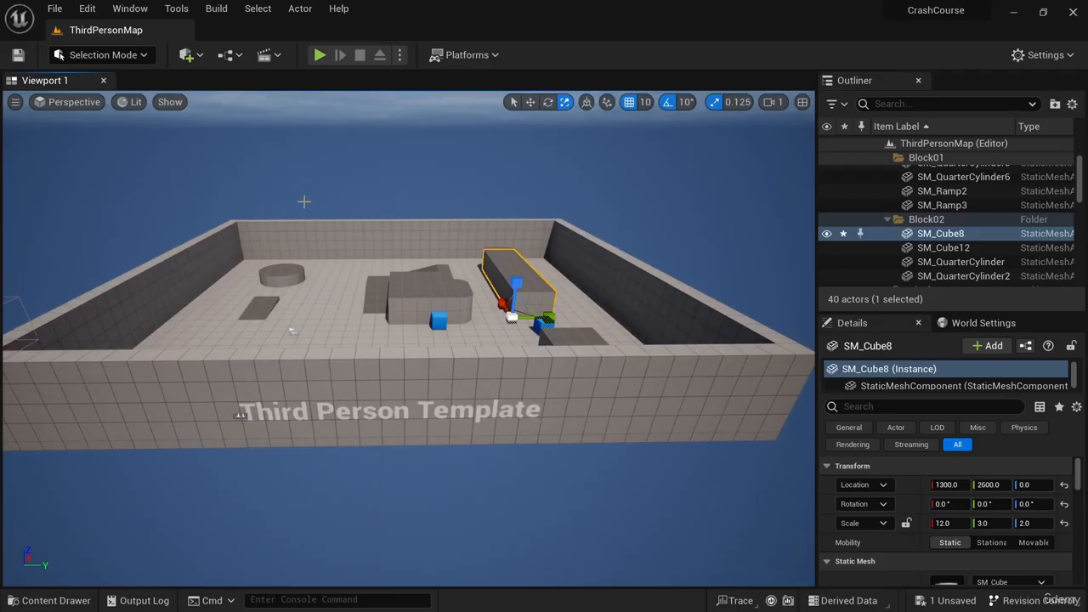
# - Hide and re-show static meshes with the viewport show flags, then turn on Collision display
pyautogui.click(304, 202)
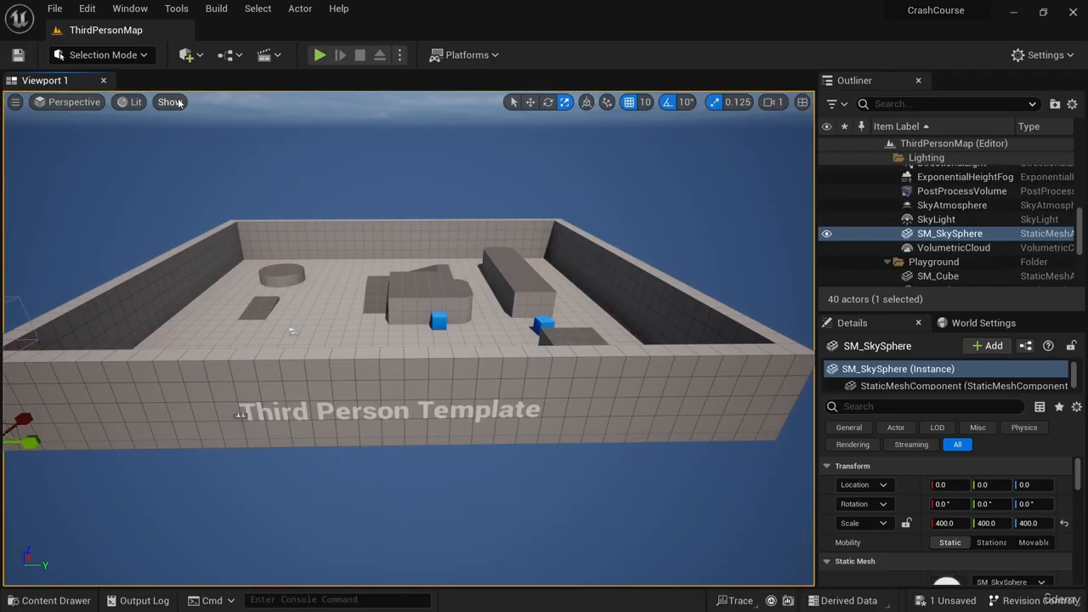
pyautogui.click(172, 102)
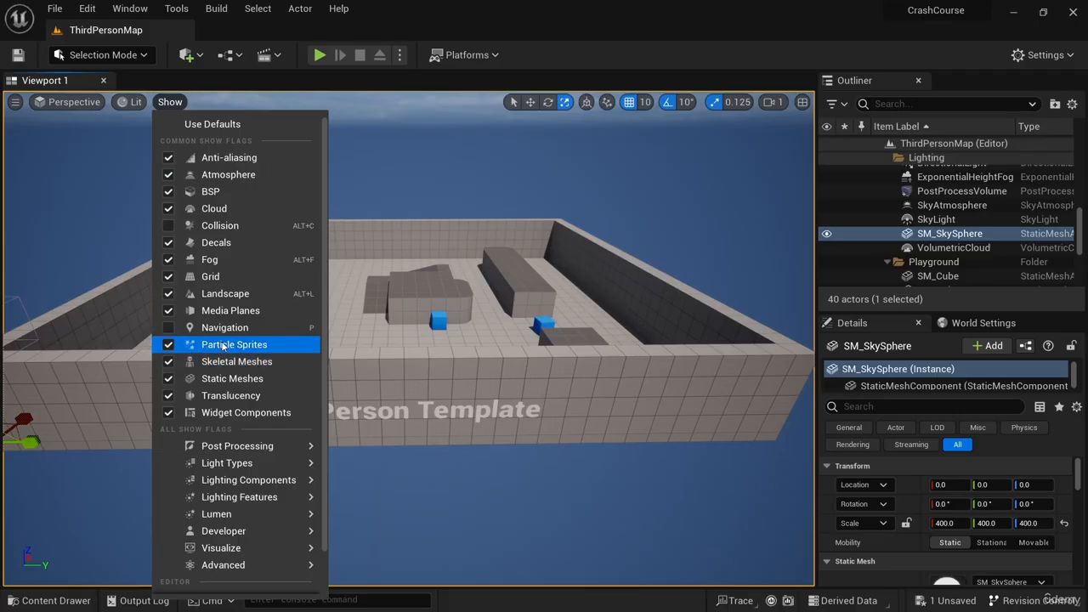
pyautogui.click(169, 379)
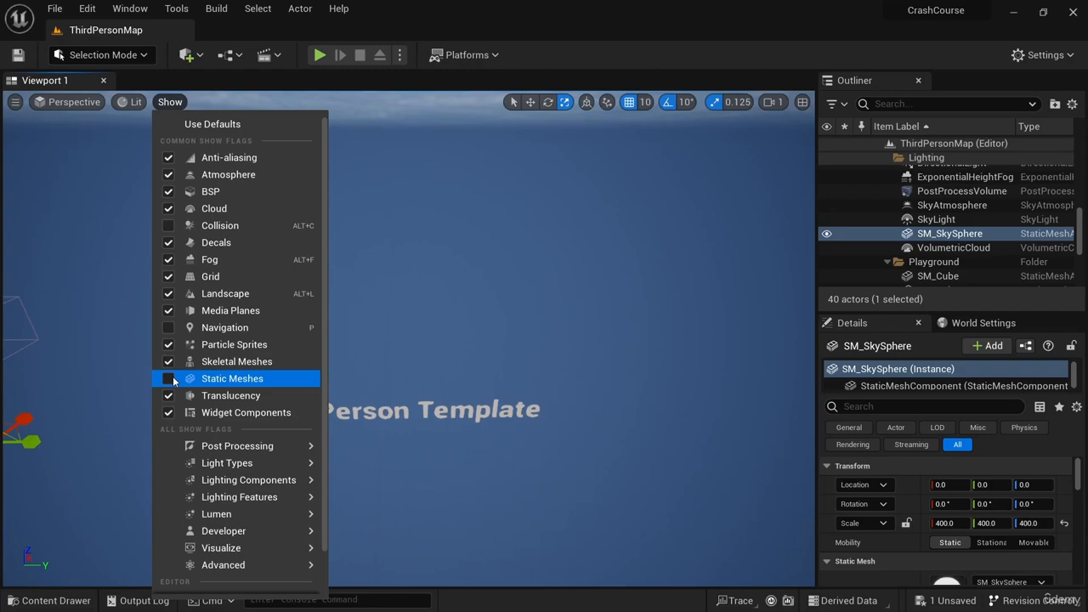
pyautogui.click(169, 379)
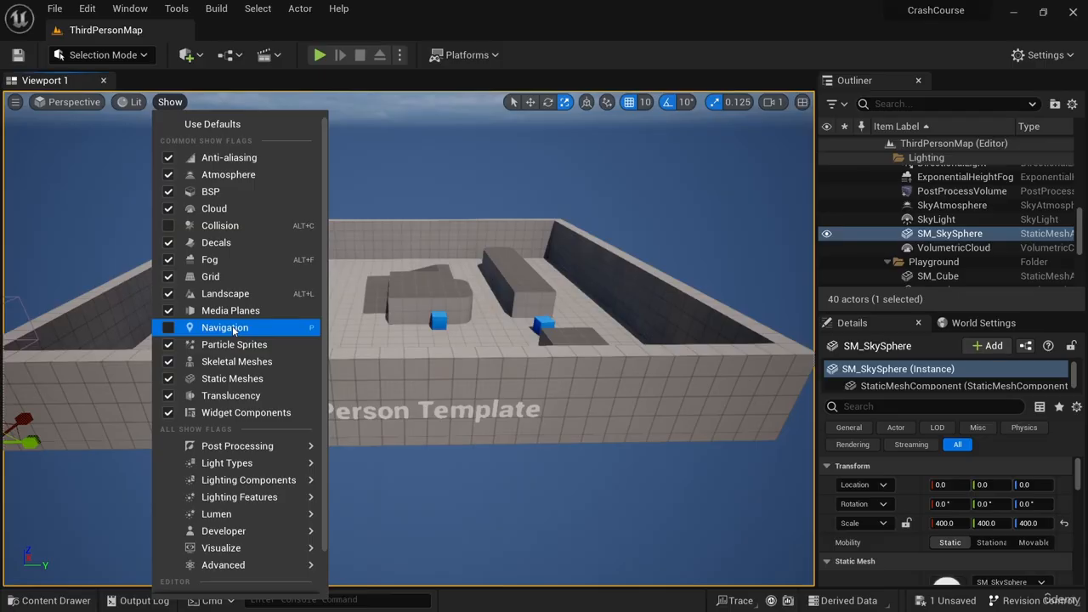
pyautogui.click(225, 227)
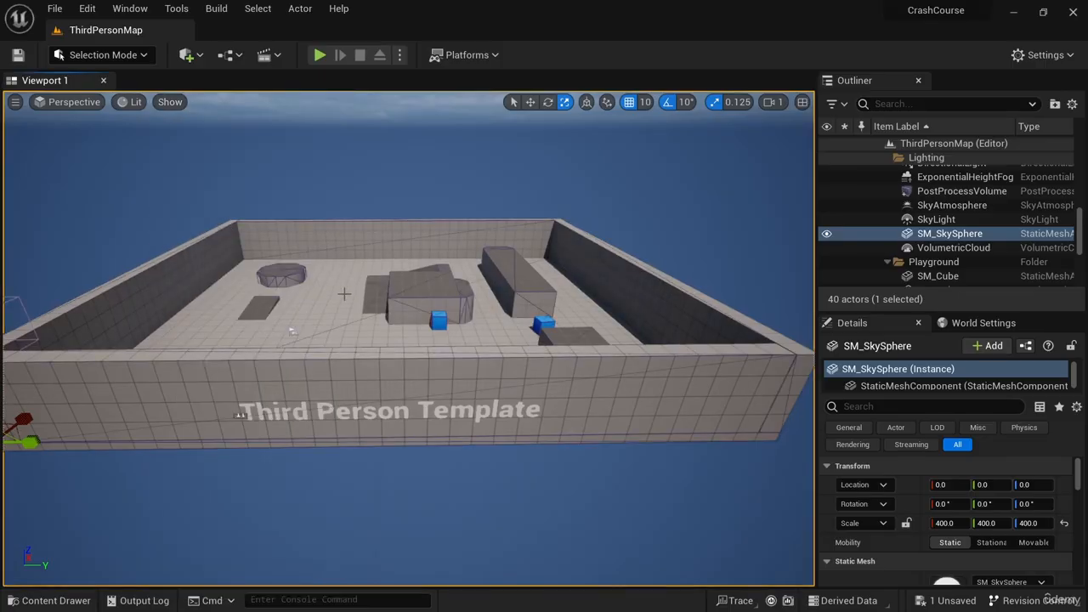
# - Fly up to the round platform to inspect its collision outline, then turn Collision display off
pyautogui.press('w')
pyautogui.moveTo(344, 294); pyautogui.dragTo(319, 233, button='right')
pyautogui.press('w')
pyautogui.press('s')
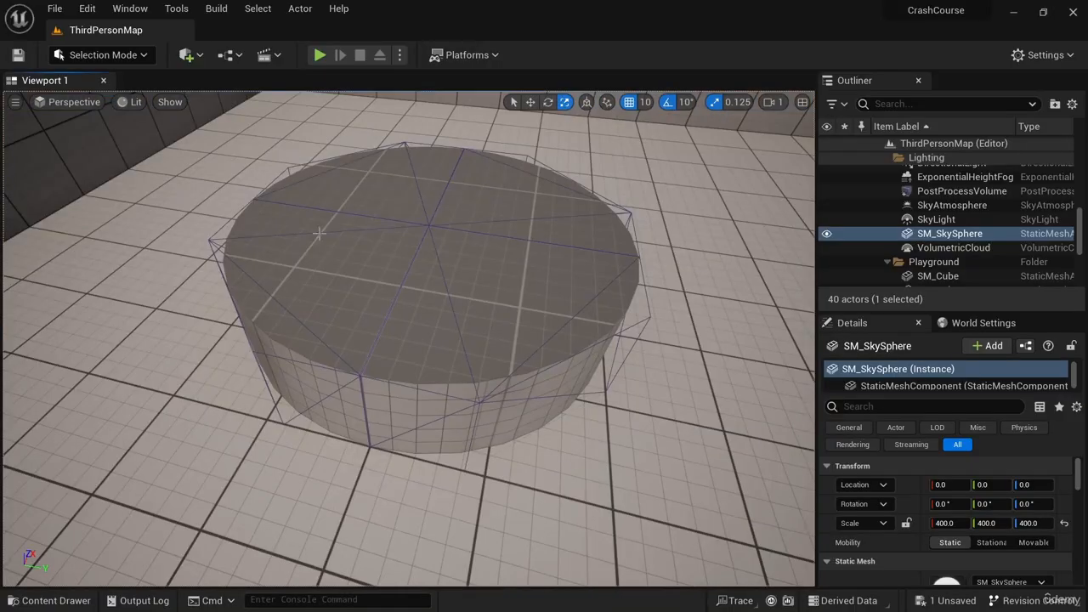
pyautogui.moveTo(451, 353); pyautogui.dragTo(330, 327, button='right')
pyautogui.press('d')
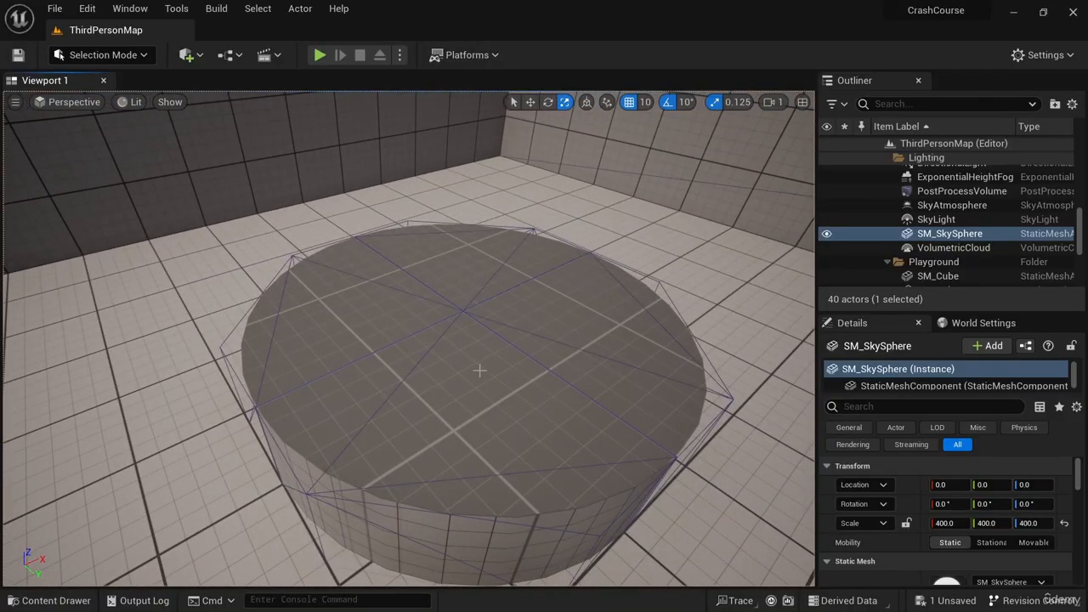
pyautogui.moveTo(497, 383); pyautogui.dragTo(552, 361, button='right')
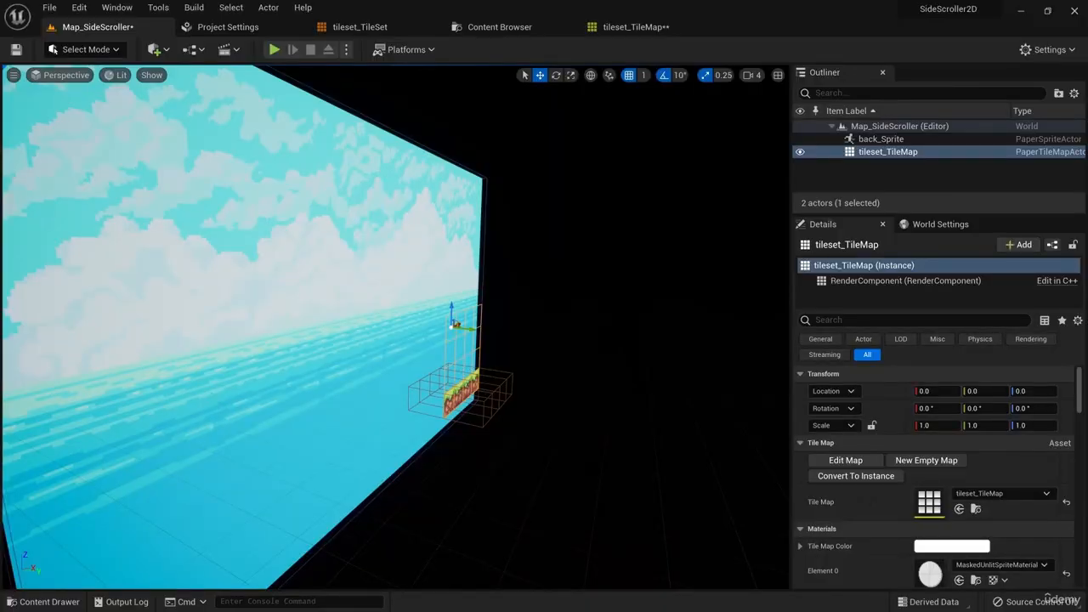
pyautogui.press('w')
pyautogui.moveTo(395, 327); pyautogui.dragTo(321, 364, button='right')
pyautogui.press('d')
pyautogui.press('s')
pyautogui.press('w')
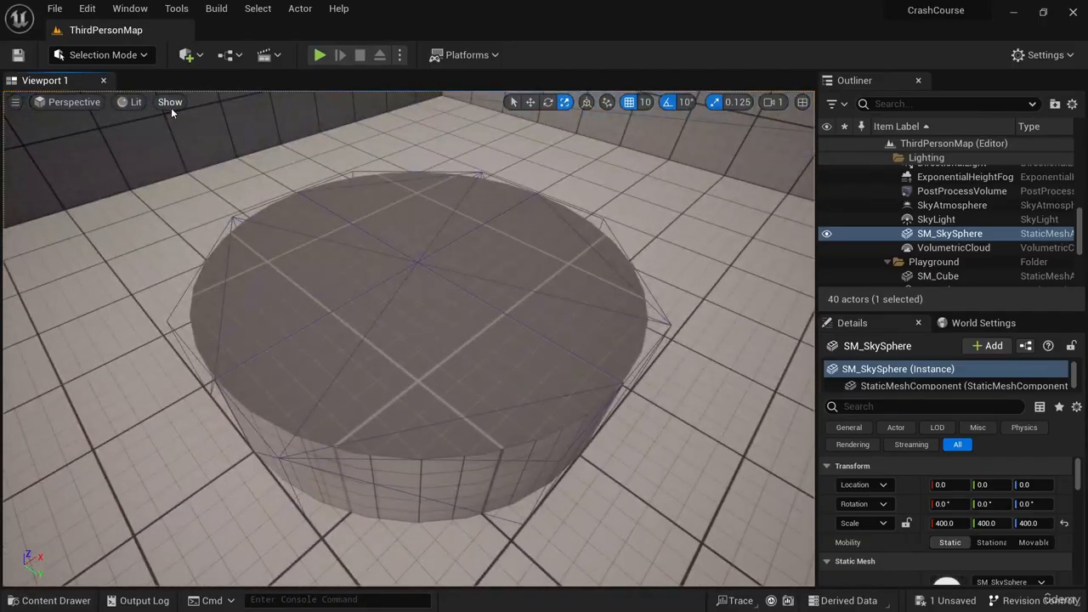
pyautogui.click(166, 103)
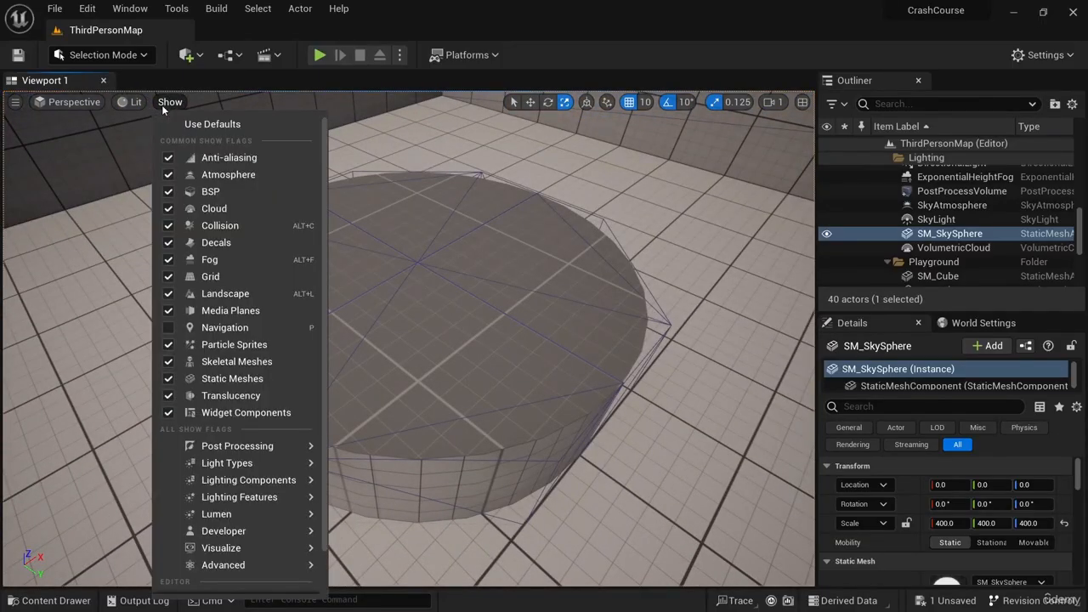
pyautogui.click(232, 228)
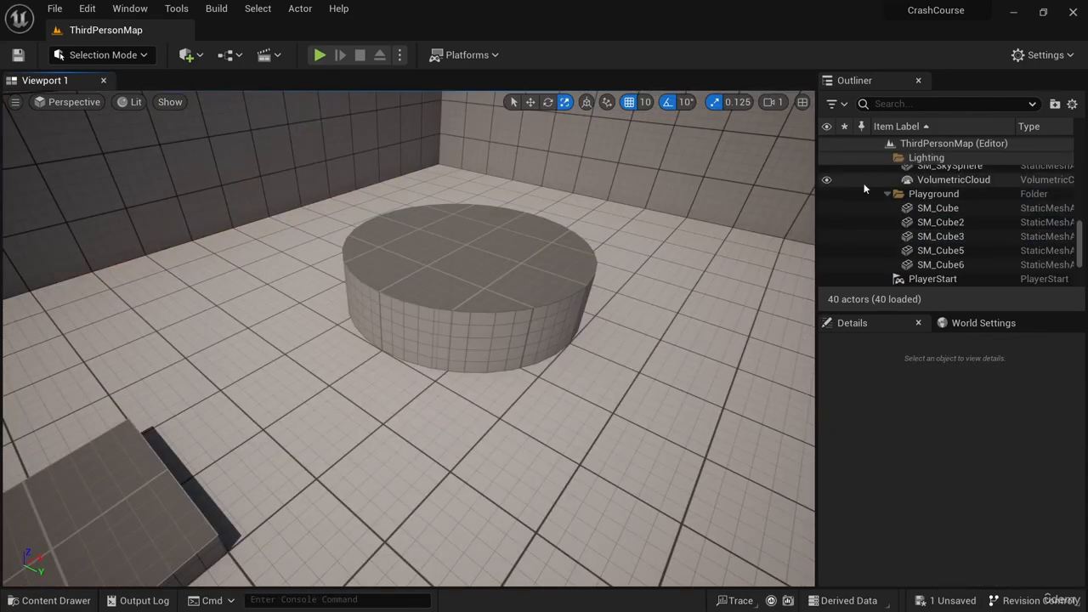
# - Select the wall SM_Cube2 in the Outliner and focus the view on it, then select SM_Cube5
pyautogui.click(941, 238)
pyautogui.click(940, 225)
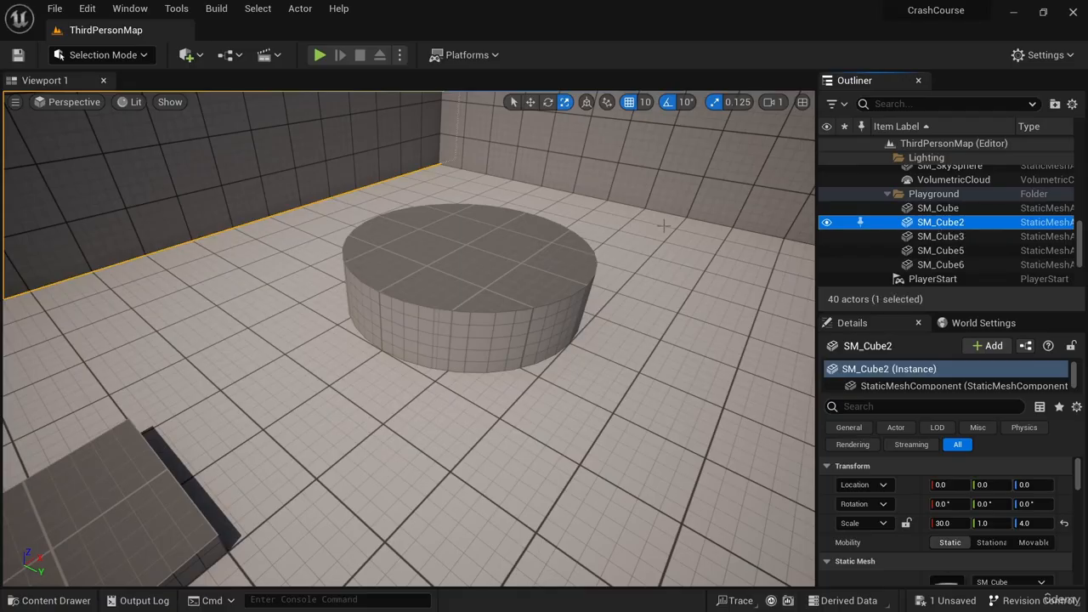
pyautogui.press('f')
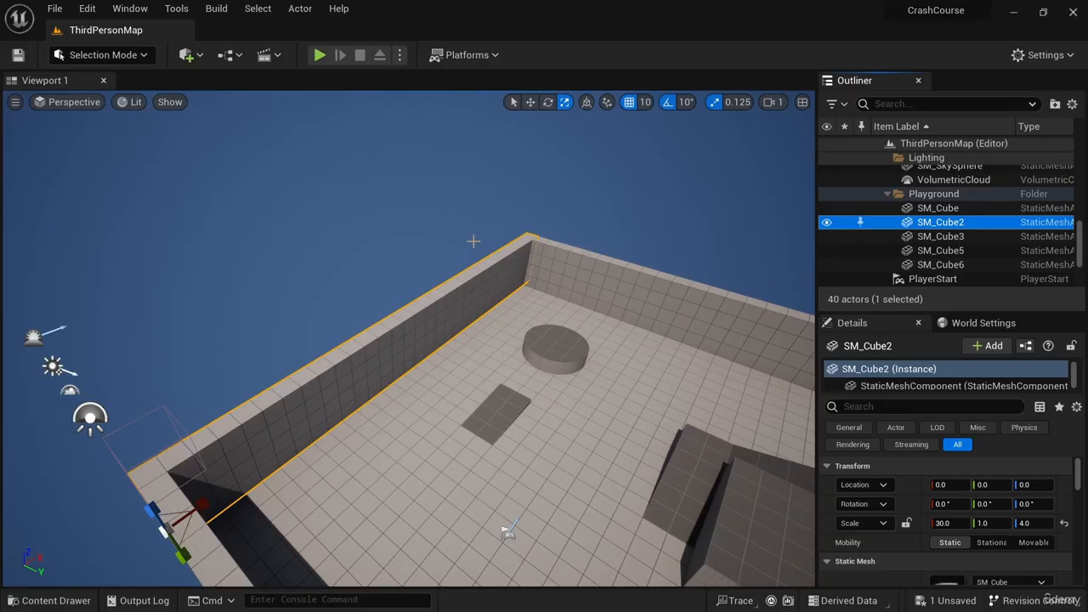
pyautogui.moveTo(490, 269); pyautogui.dragTo(629, 271, button='right')
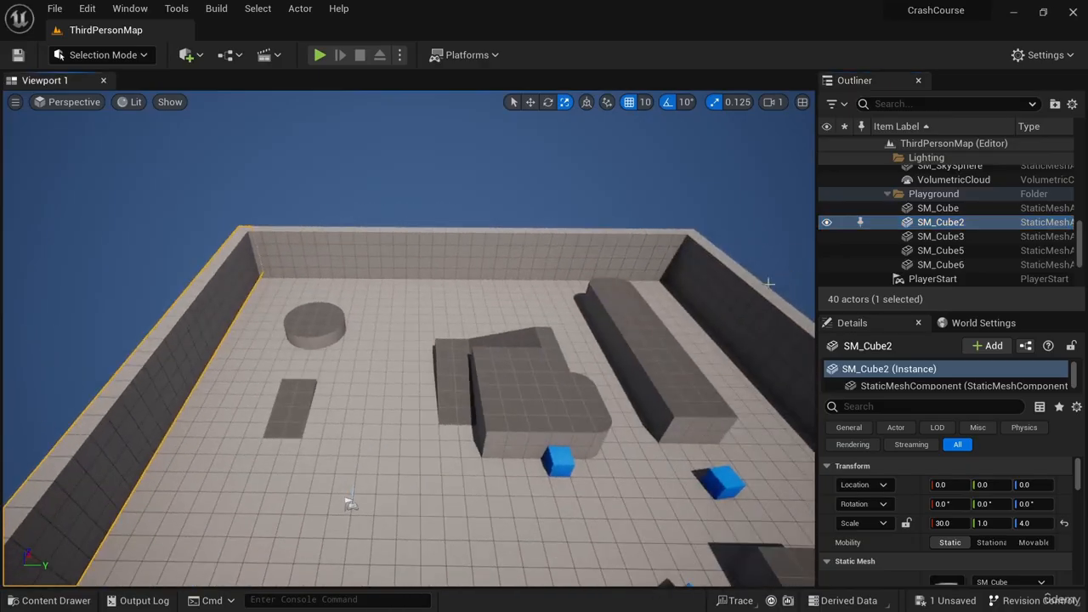
pyautogui.scroll(-3, 979, 240)
pyautogui.scroll(1, 958, 240)
pyautogui.click(965, 208)
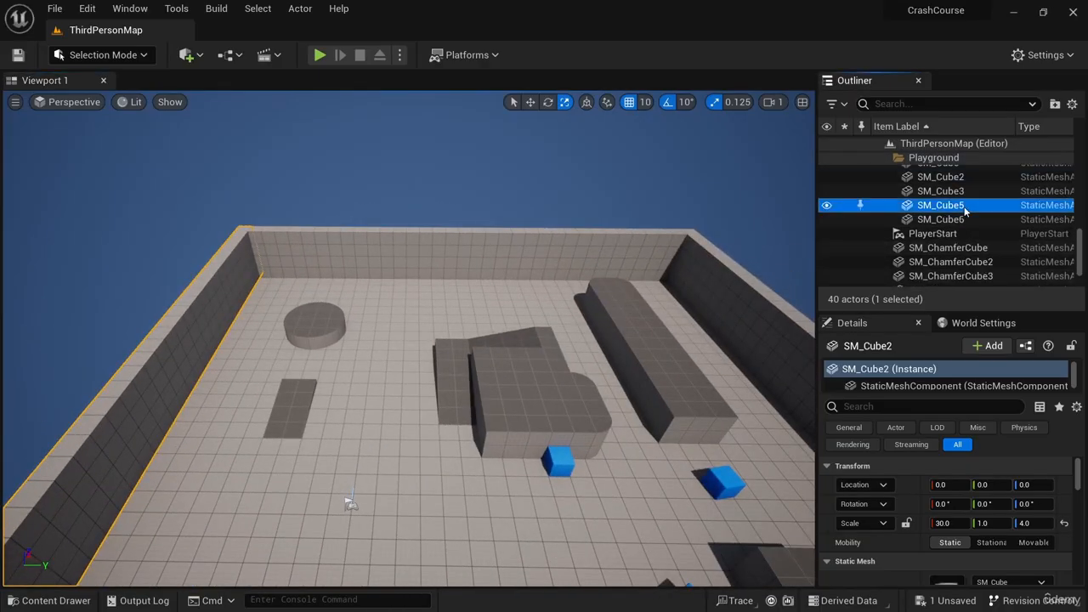
# - Assign the MI_Solid_Blue material to the back wall SM_Cube6
pyautogui.scroll(-1, 926, 238)
pyautogui.click(944, 239)
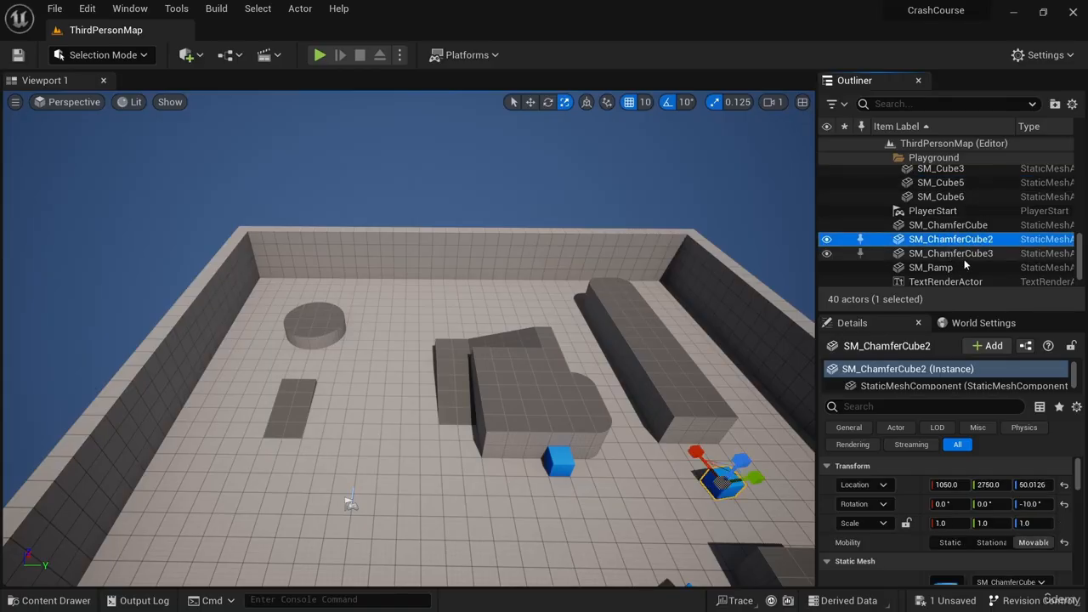
pyautogui.click(948, 196)
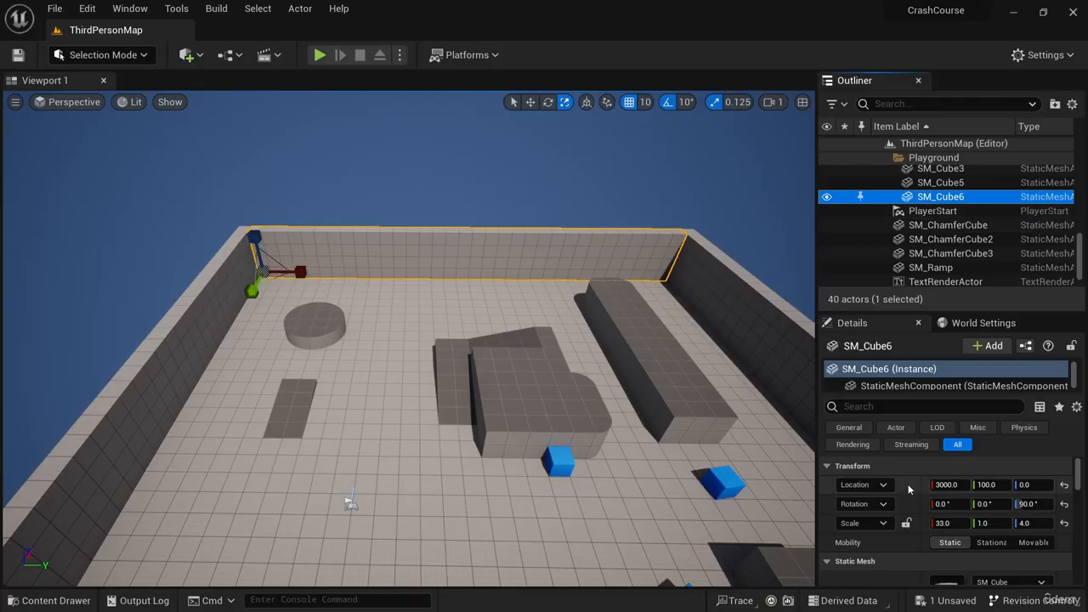
pyautogui.scroll(-2, 942, 480)
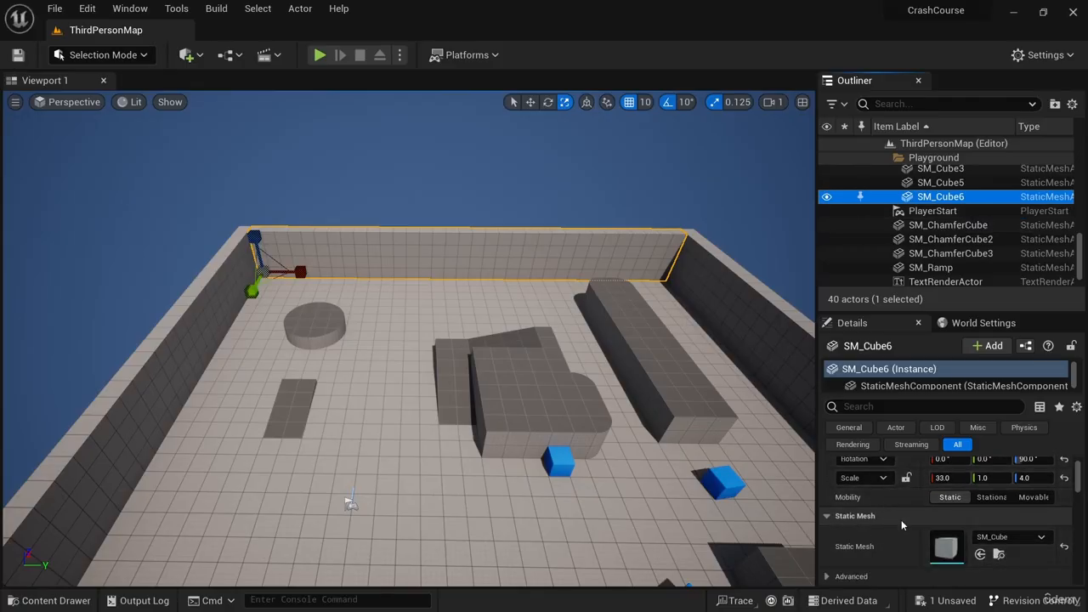
pyautogui.scroll(-2, 901, 520)
pyautogui.scroll(-2, 899, 515)
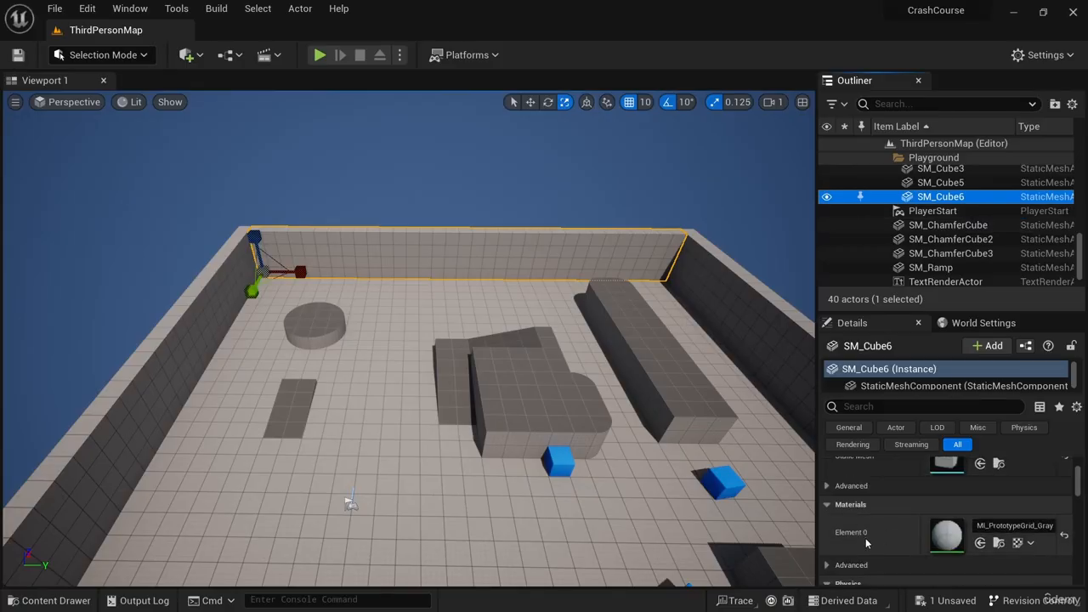
pyautogui.scroll(-1, 873, 502)
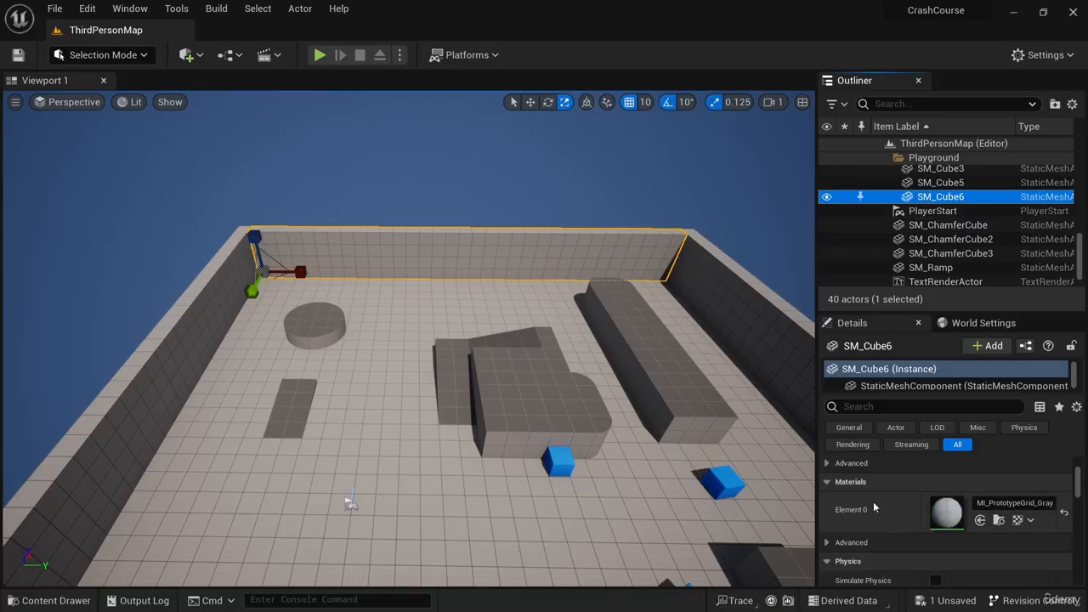
pyautogui.click(999, 502)
pyautogui.scroll(-2, 966, 459)
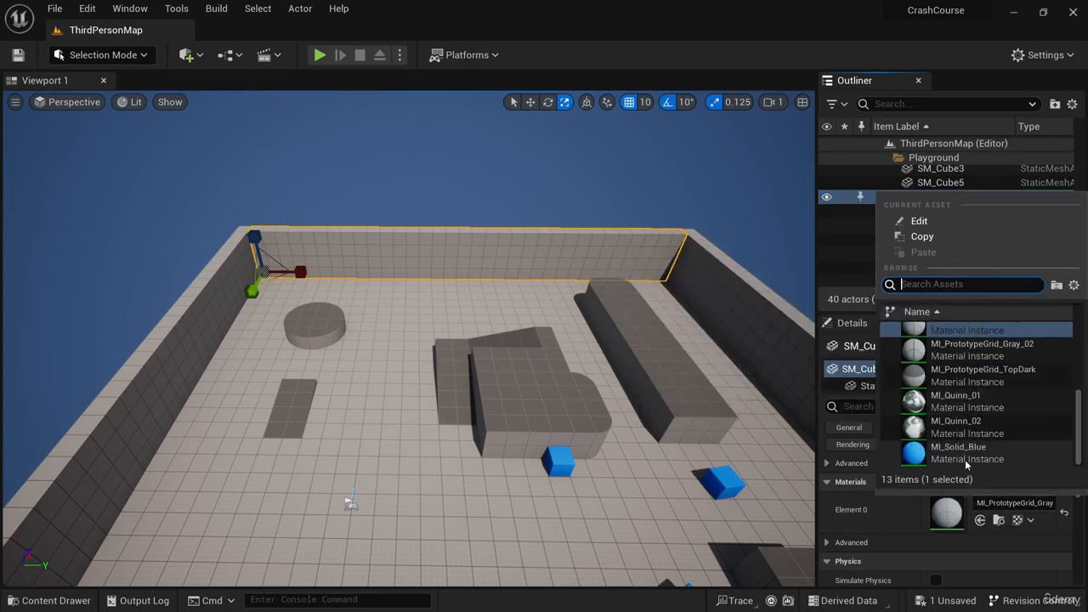
pyautogui.click(961, 452)
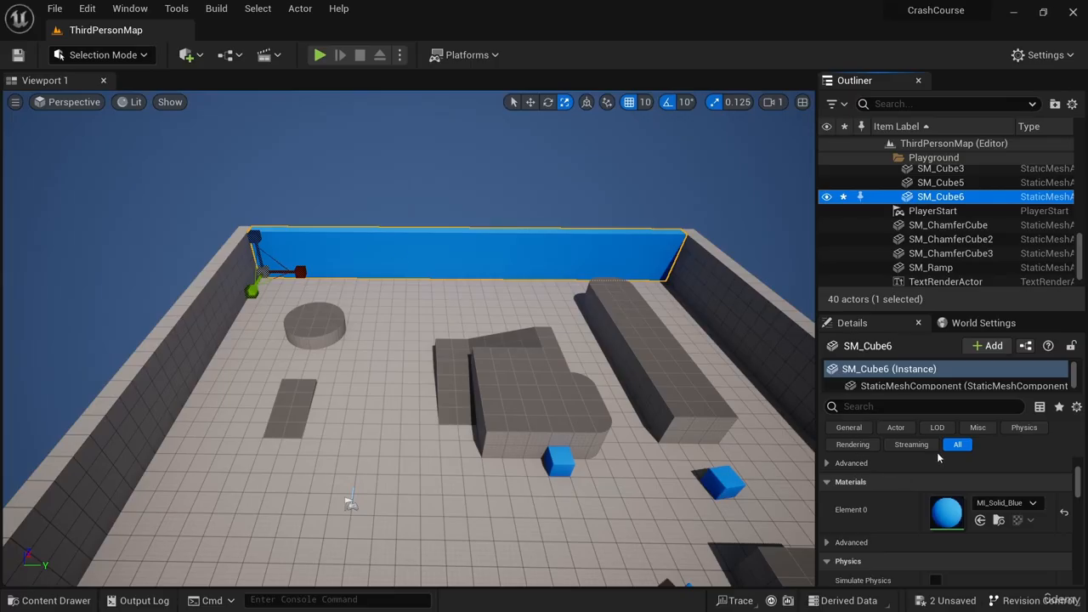
# - Select the long block SM_Cube8 and slide its X location to about 1235
pyautogui.click(606, 381)
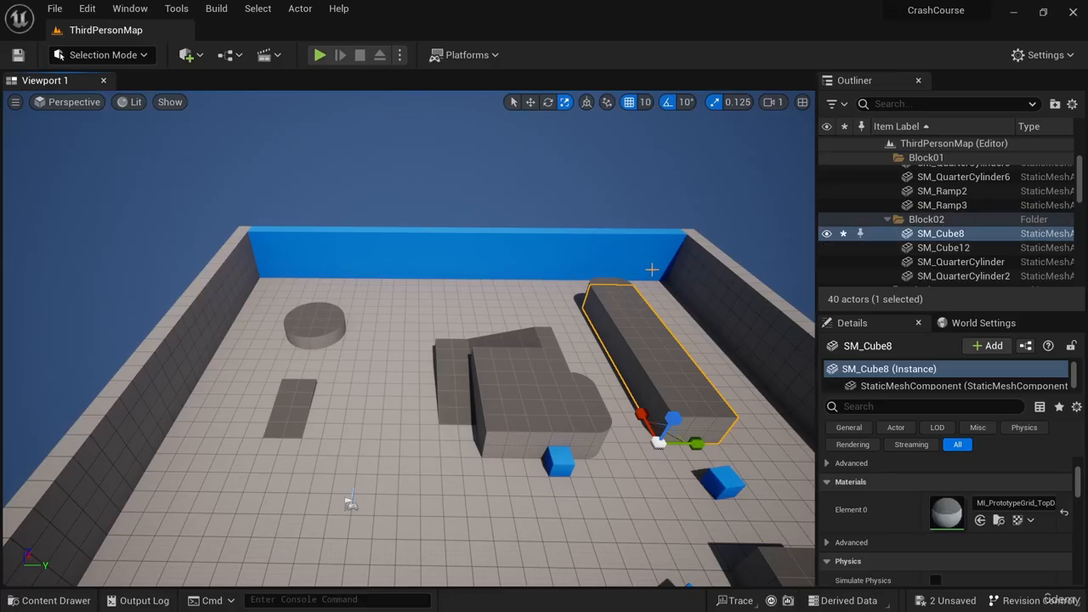
pyautogui.scroll(3, 918, 494)
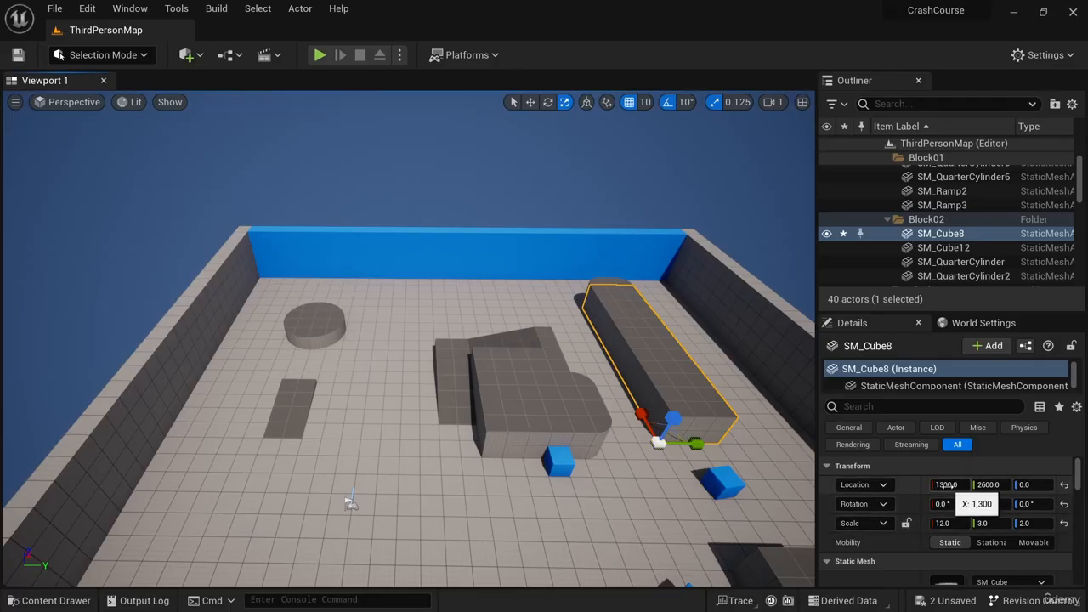
pyautogui.moveTo(946, 485)
pyautogui.mouseDown()
pyautogui.moveTo(925, 485)
pyautogui.moveTo(946, 484)
pyautogui.mouseUp()
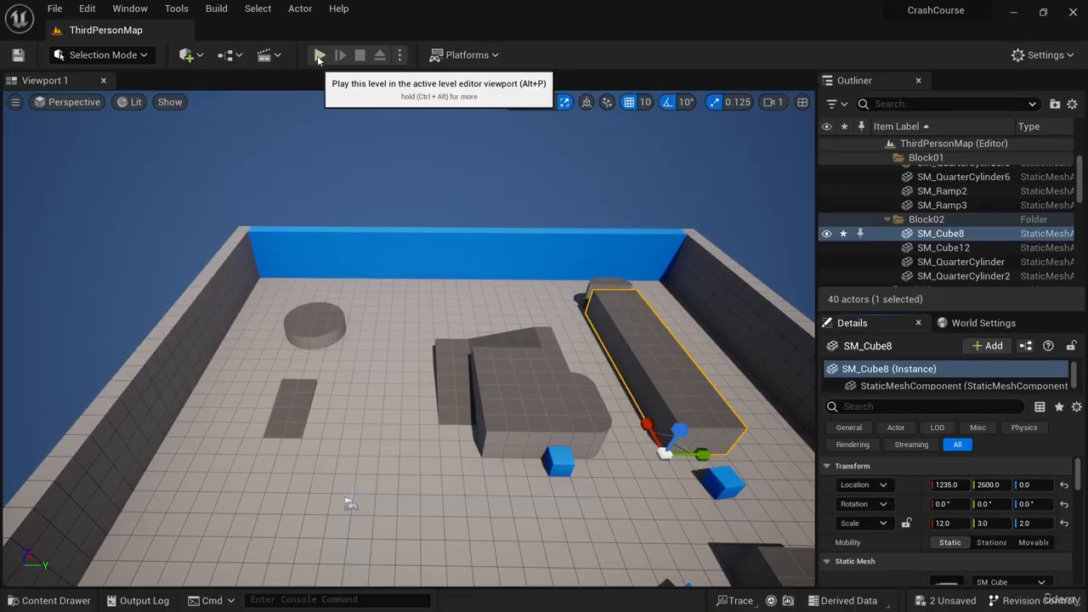
# - Play the level in the editor, run and jump the character around, then stop playing
pyautogui.click(395, 214)
pyautogui.hotkey('alt', 'p')
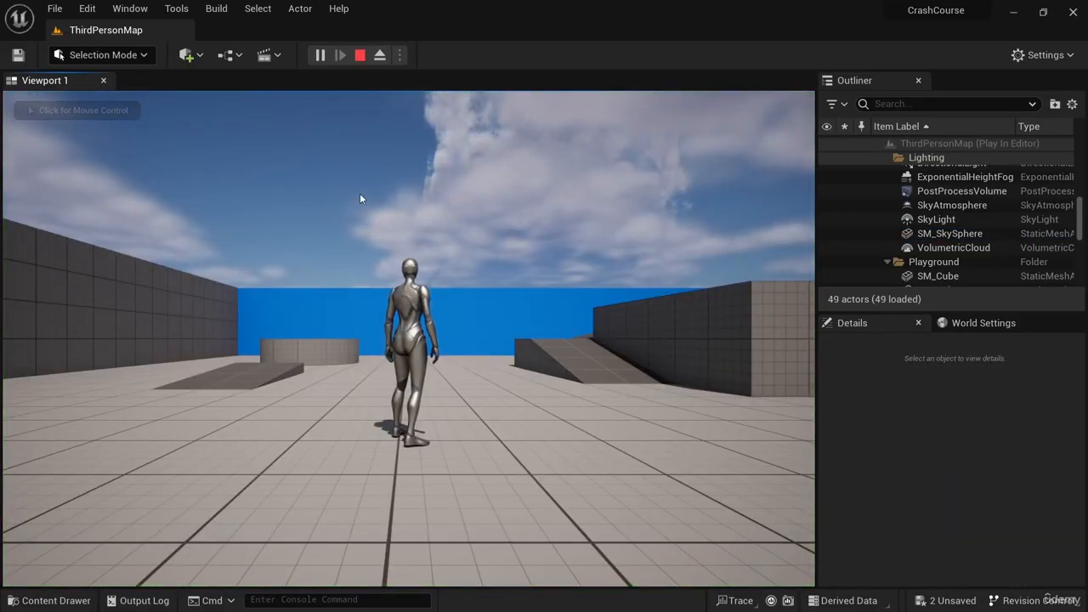
pyautogui.click(352, 238)
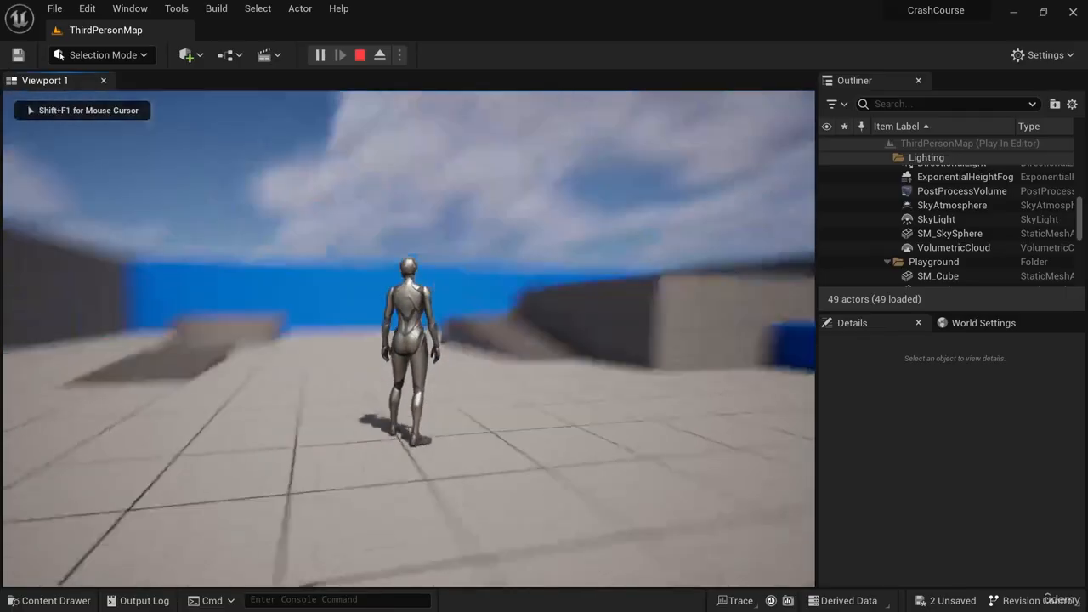
pyautogui.press('w')
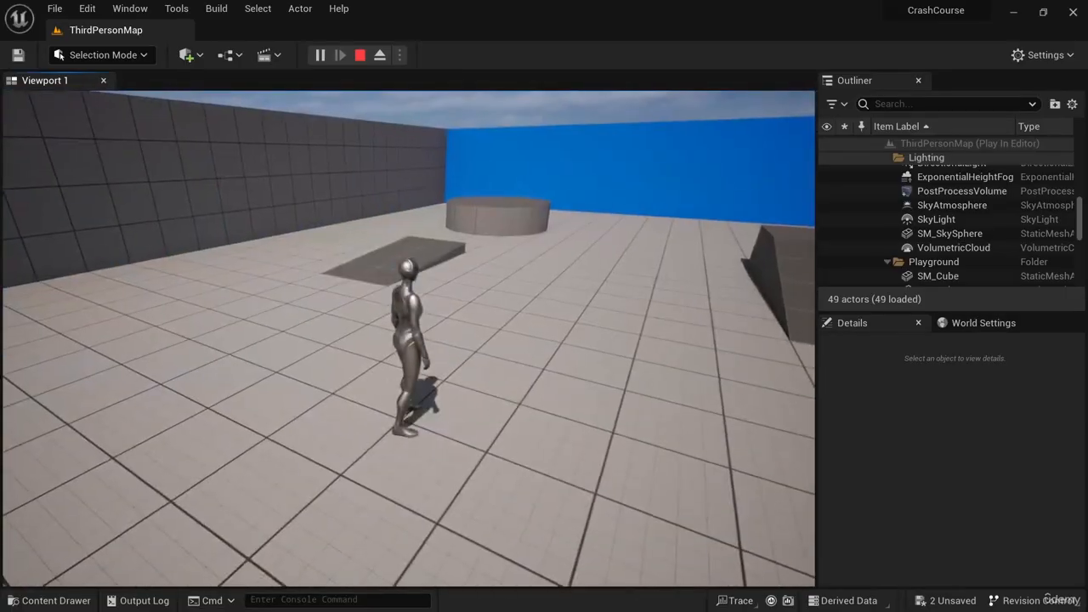
pyautogui.press('a')
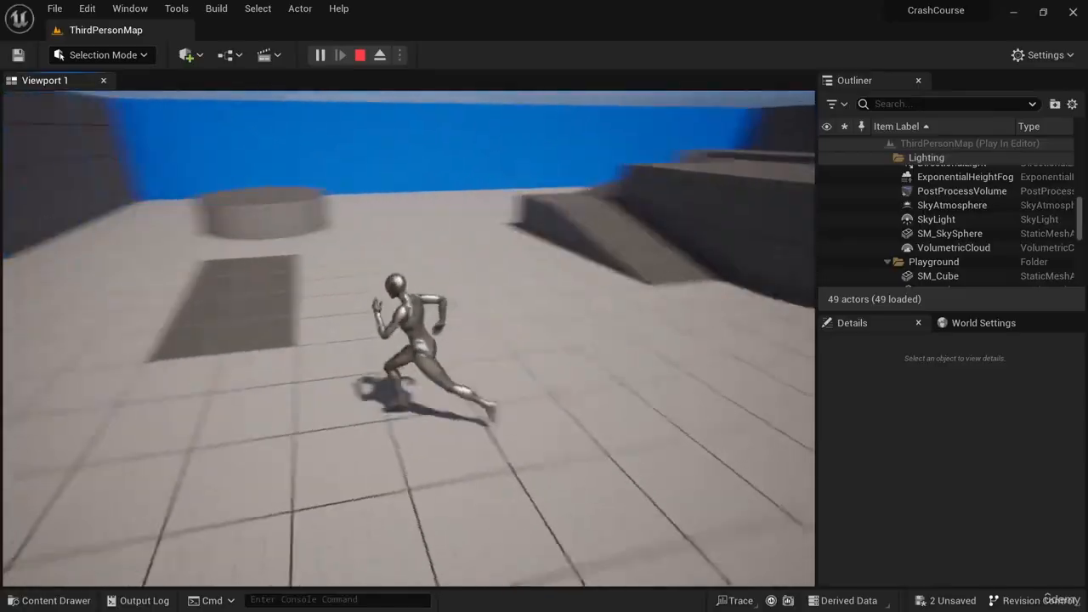
pyautogui.press('w')
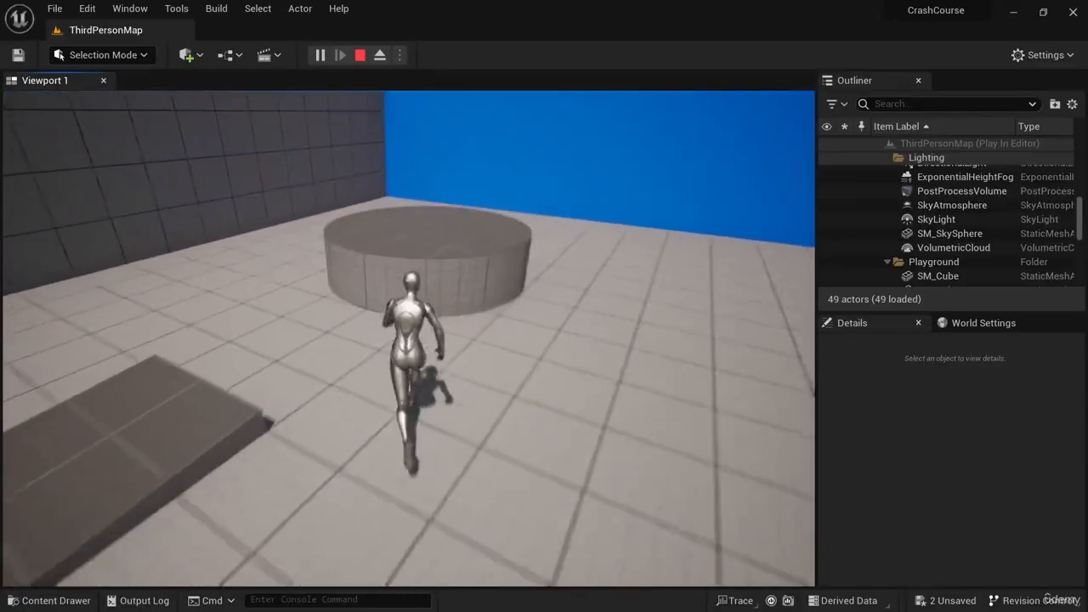
pyautogui.press('space')
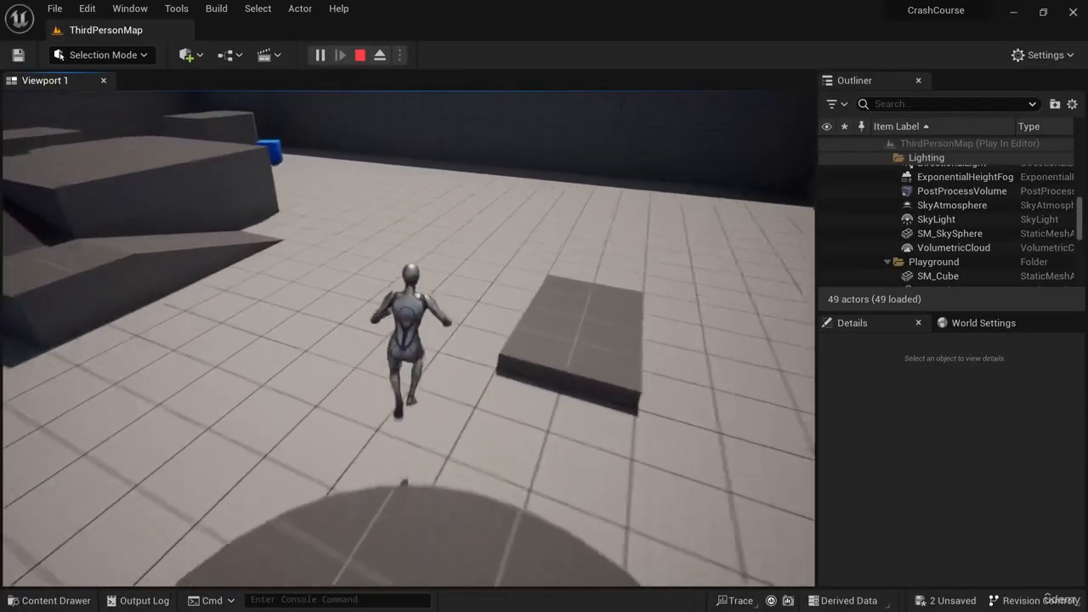
pyautogui.press('w')
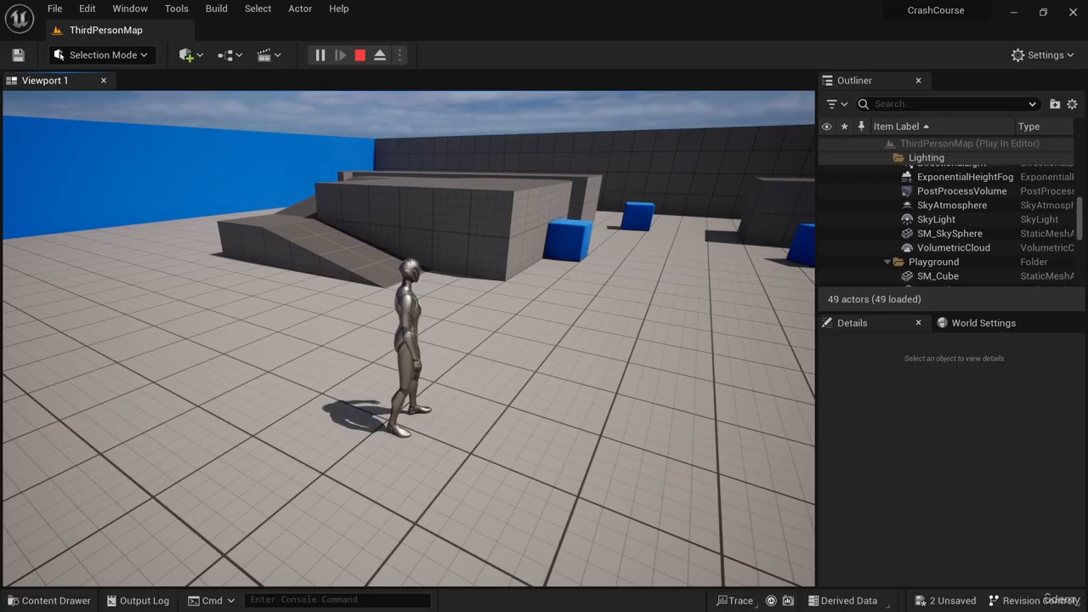
pyautogui.press('s')
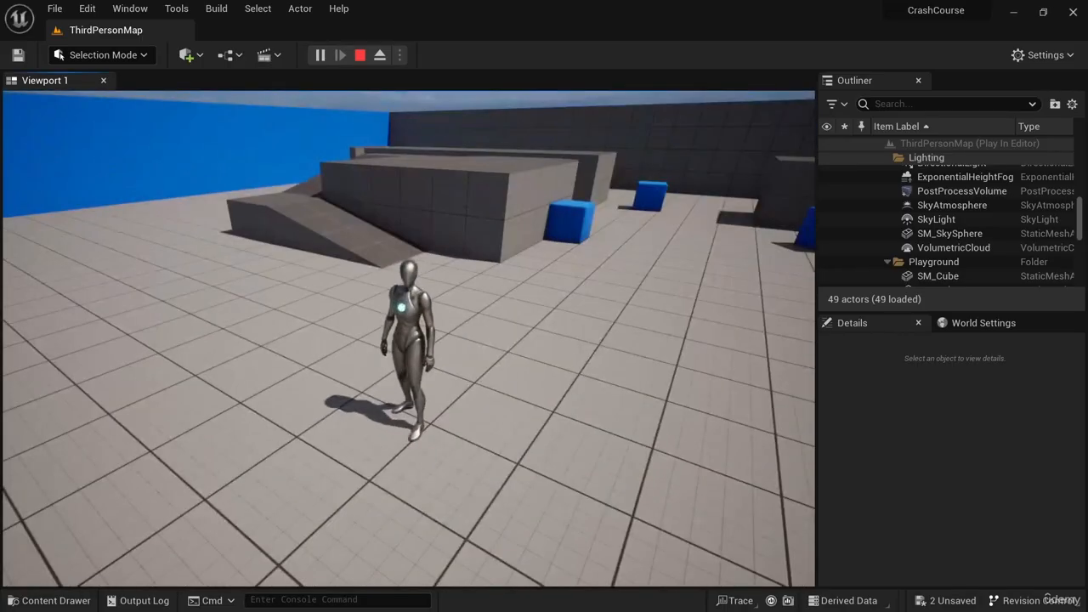
pyautogui.press('w')
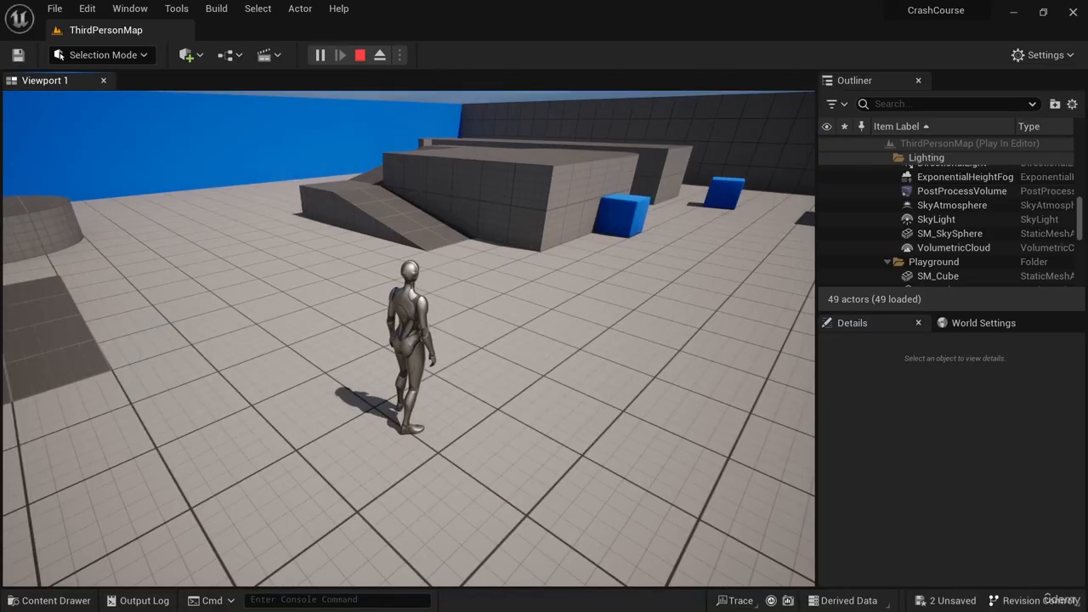
pyautogui.press('Escape')
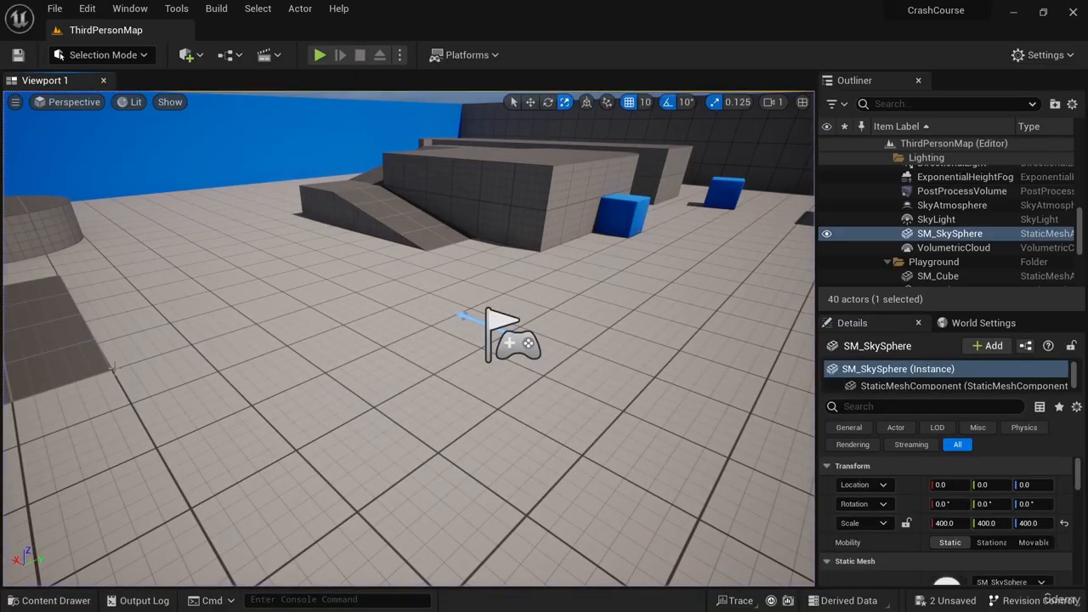
# - Play the level again, move the character around, then stop playing
pyautogui.click(318, 54)
pyautogui.press('w')
pyautogui.press('a')
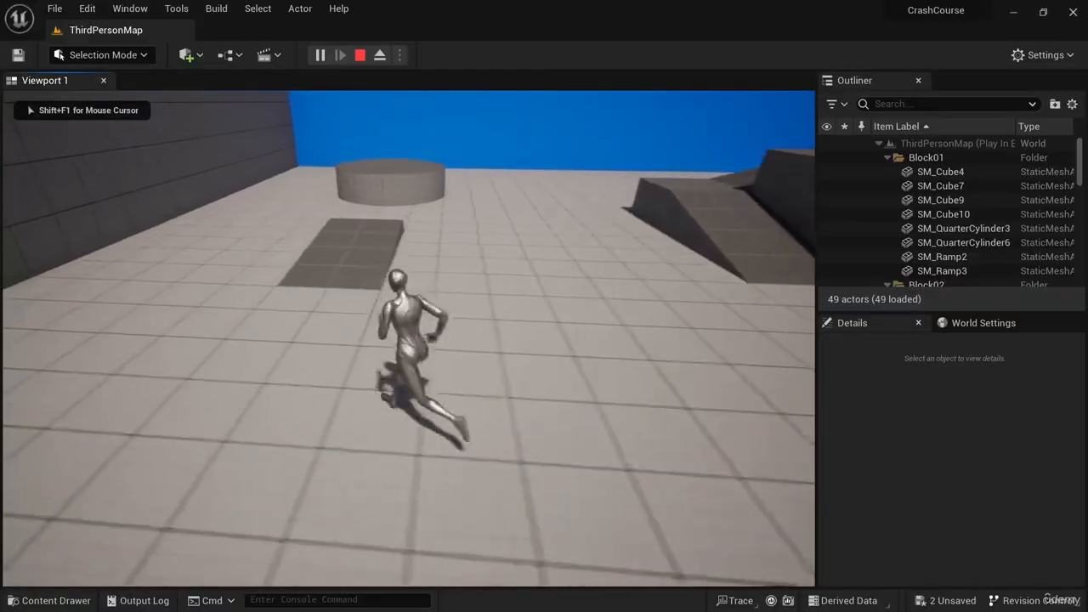
pyautogui.press('w')
pyautogui.press('d')
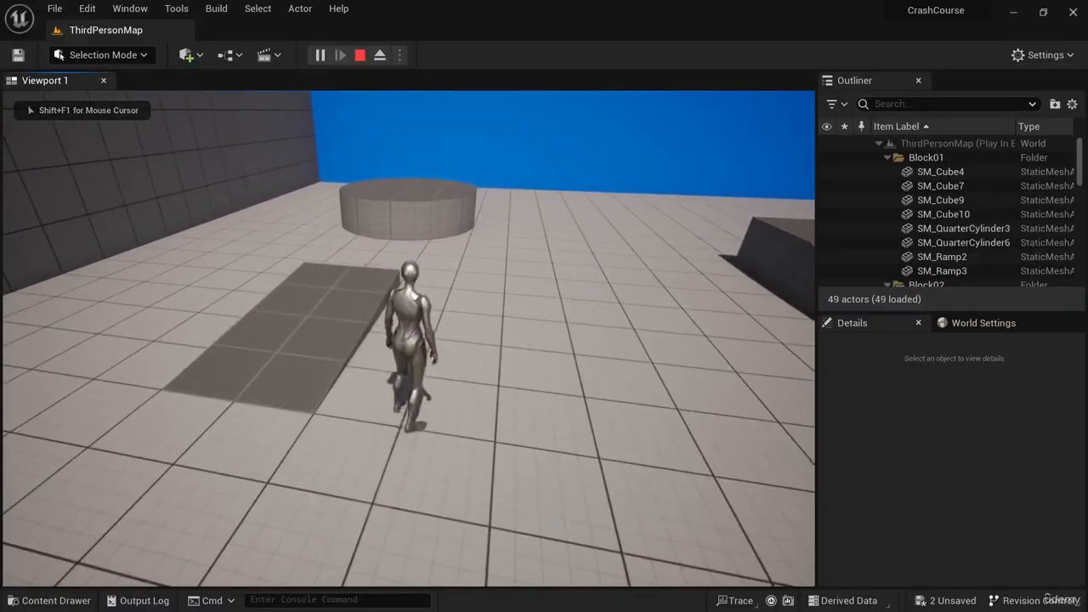
pyautogui.press('Escape')
# - Move the flat ramp SM_Ramp along X to about 2030
pyautogui.click(371, 345)
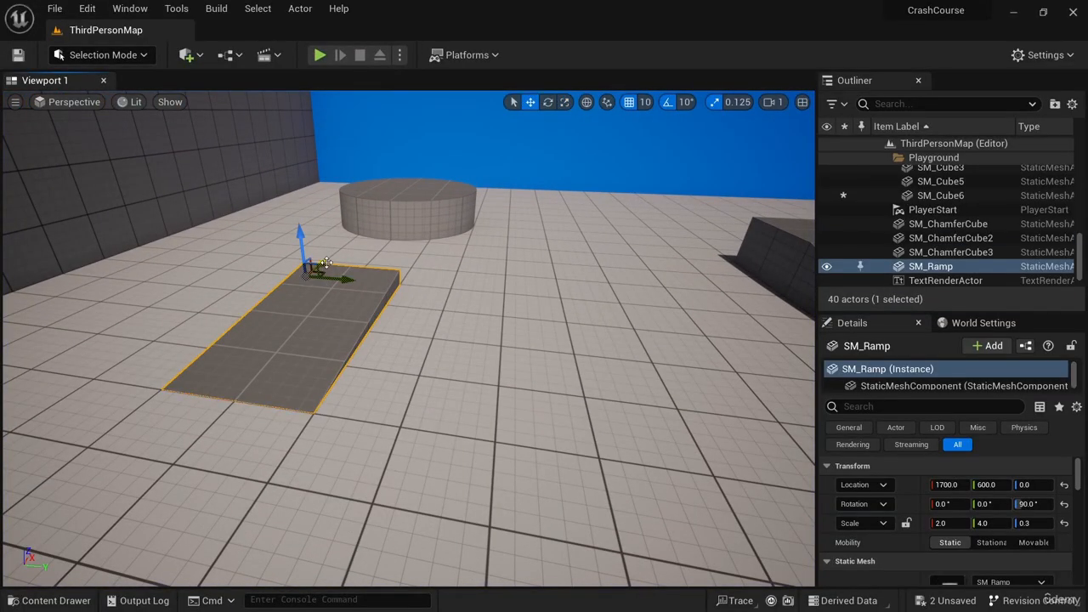
pyautogui.moveTo(326, 263); pyautogui.dragTo(365, 226)
# - Play the level, run and jump the character over the moved ramp, then release the mouse cursor
pyautogui.click(319, 54)
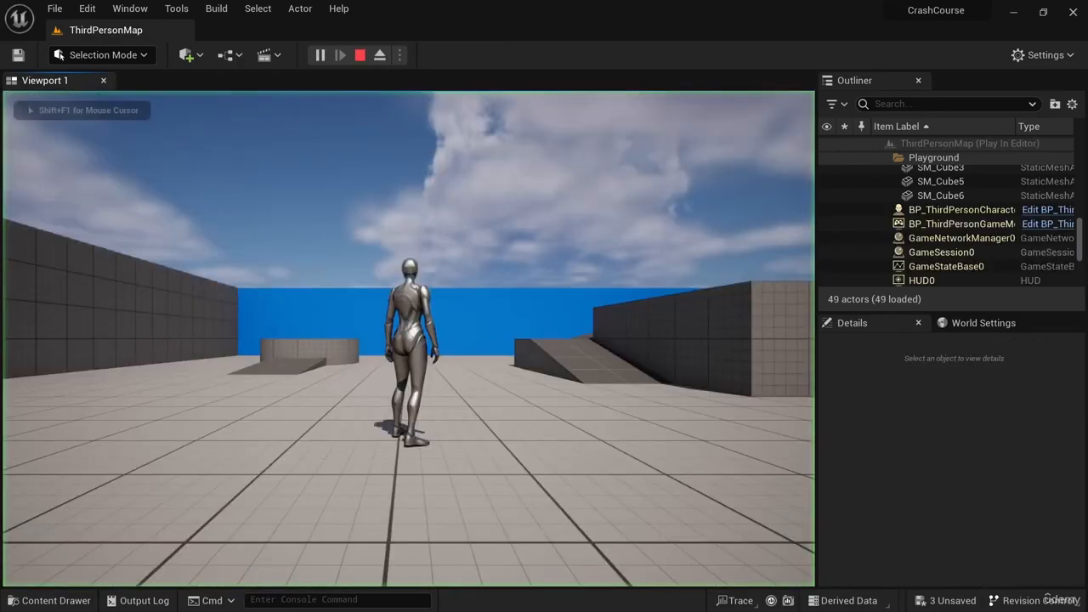
pyautogui.press('w')
pyautogui.press('a')
pyautogui.press('w')
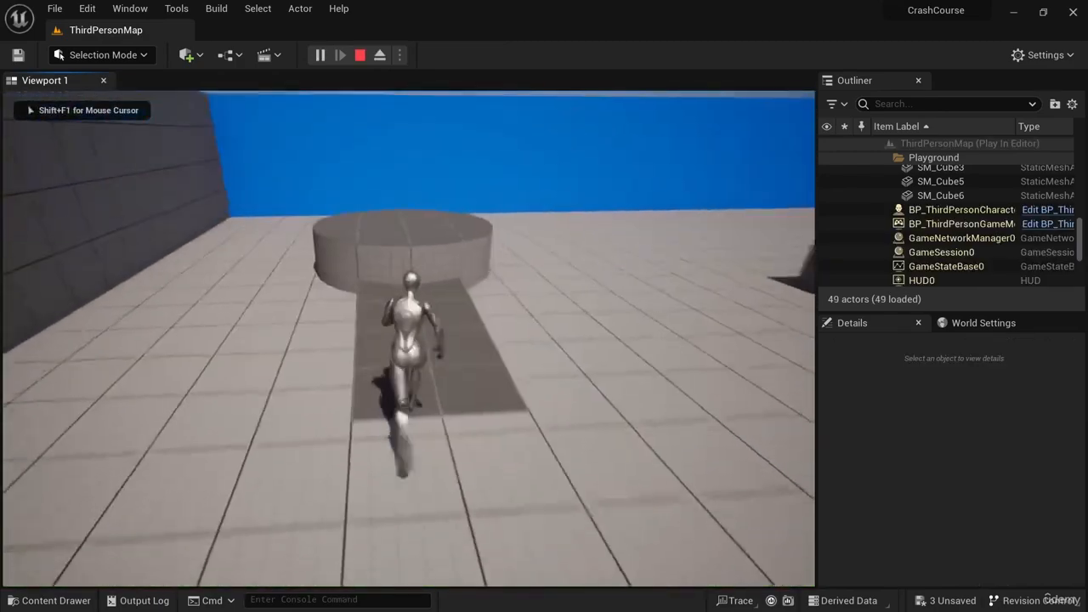
pyautogui.press('space')
pyautogui.press('w')
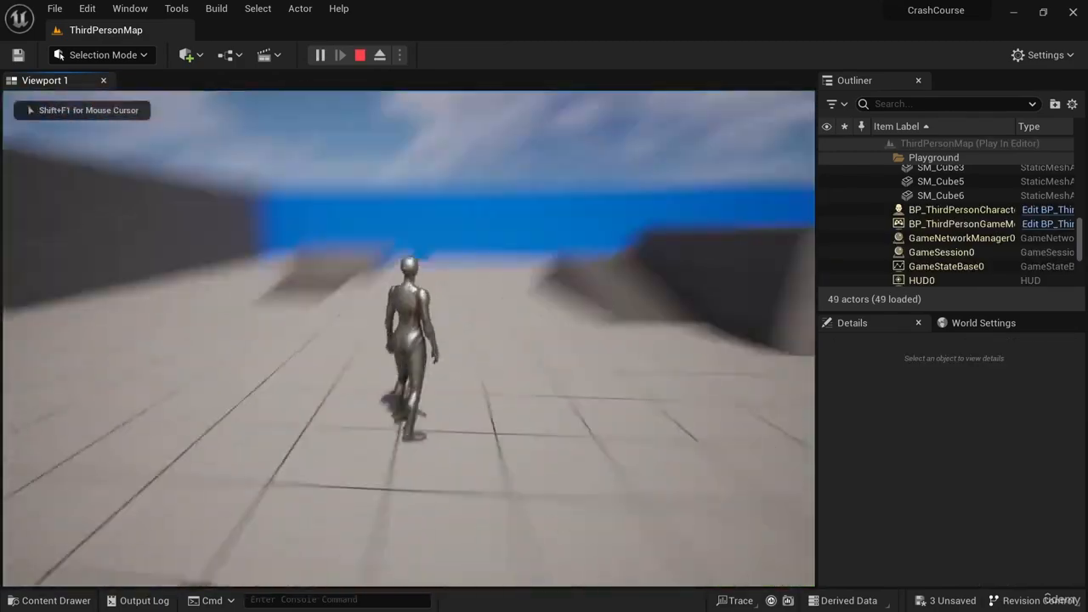
pyautogui.press('s')
pyautogui.press('w')
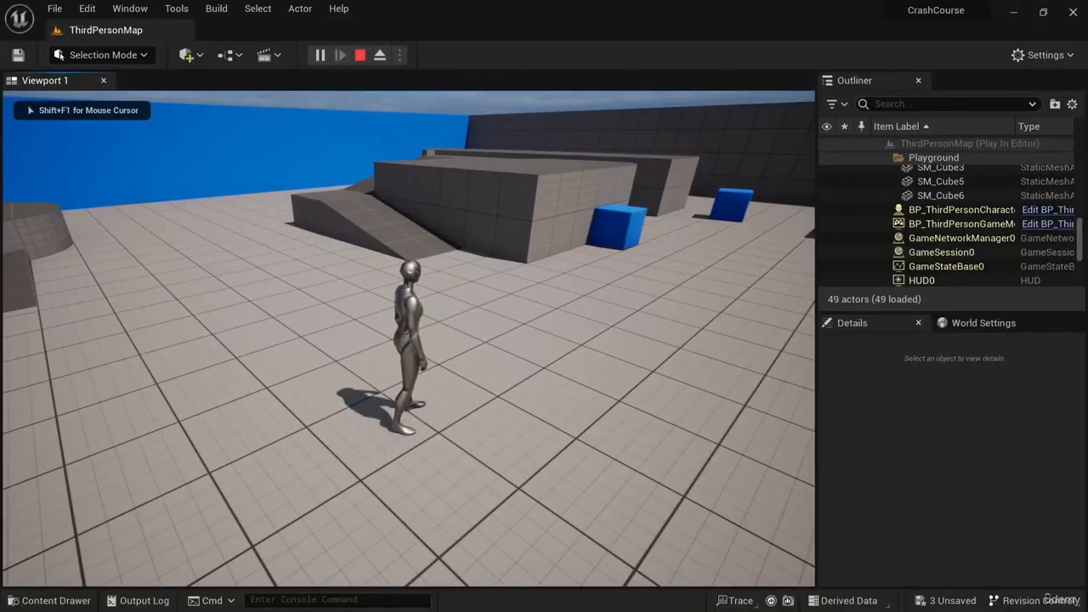
pyautogui.hotkey('shift', 'F1')
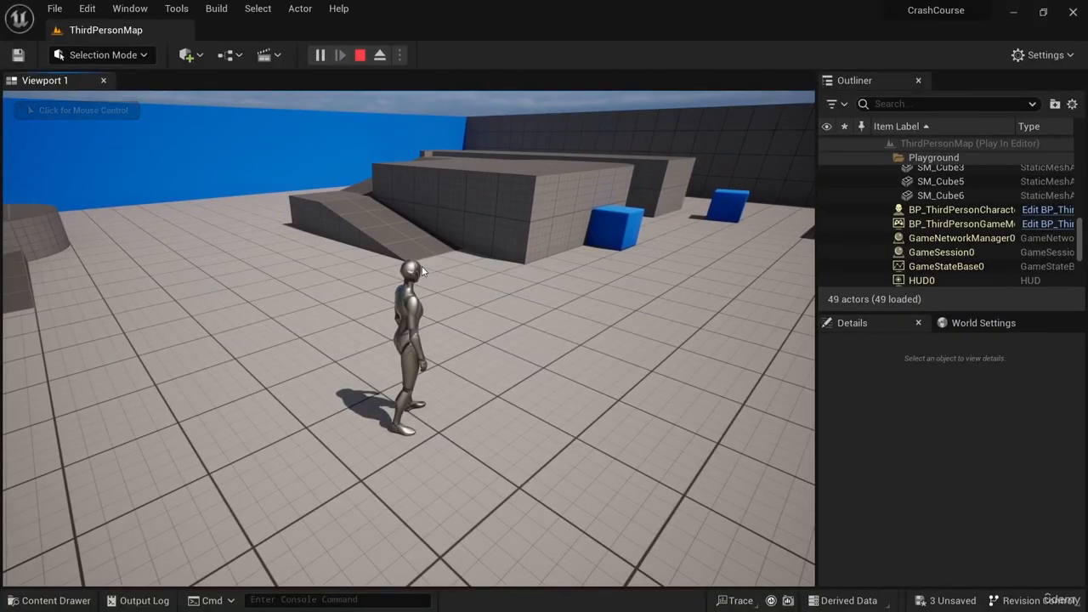
# - During play, select the wall SM_Cube6 and slide its X location to about 1302, then stop playing
pyautogui.click(944, 181)
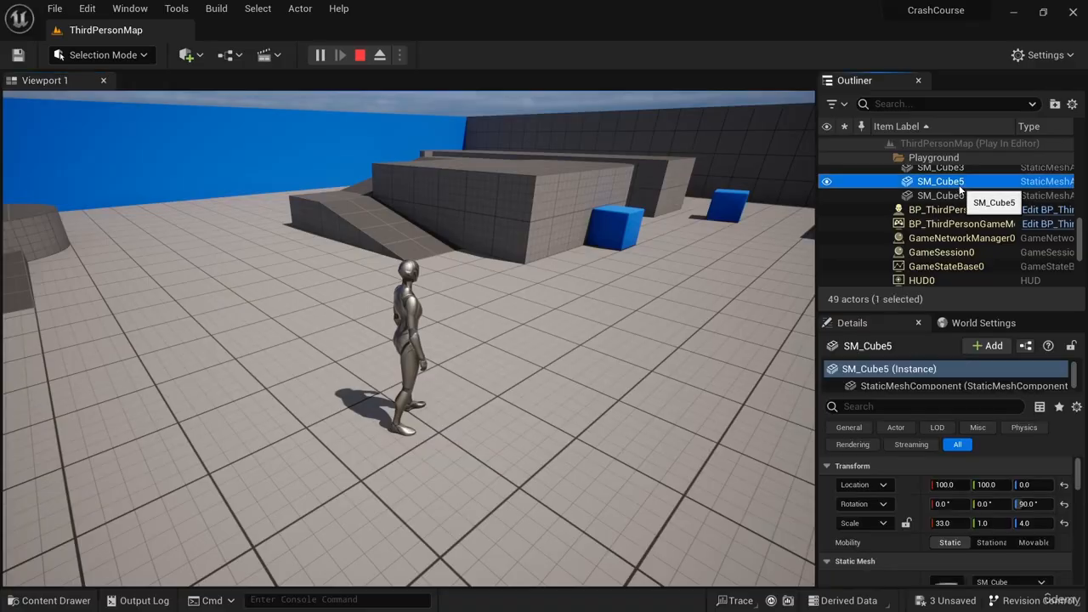
pyautogui.click(943, 196)
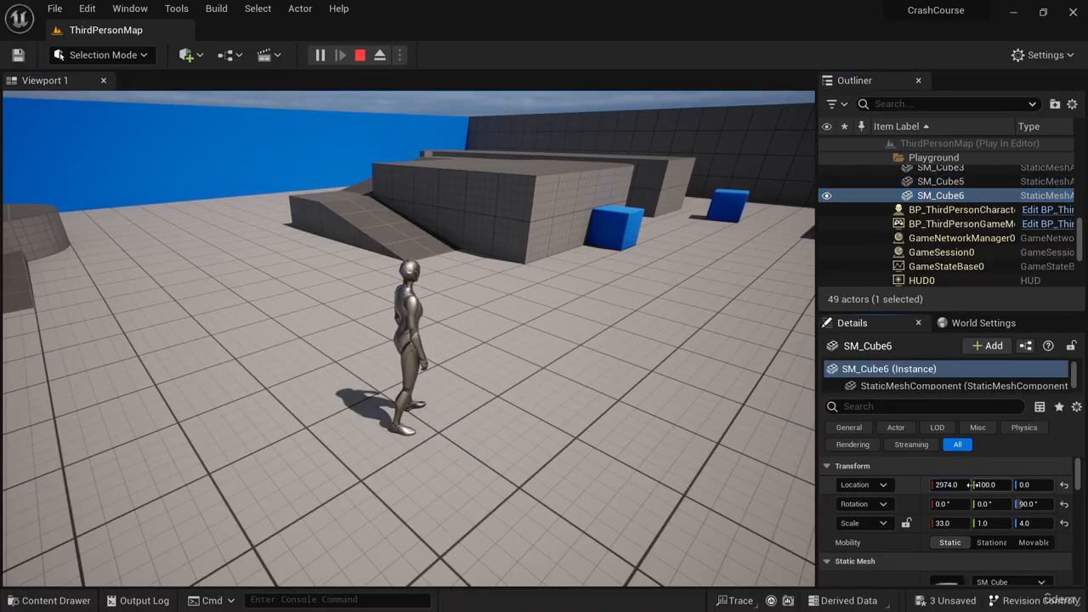
pyautogui.moveTo(951, 485)
pyautogui.mouseDown()
pyautogui.moveTo(935, 485)
pyautogui.moveTo(980, 482)
pyautogui.moveTo(942, 485)
pyautogui.mouseUp()
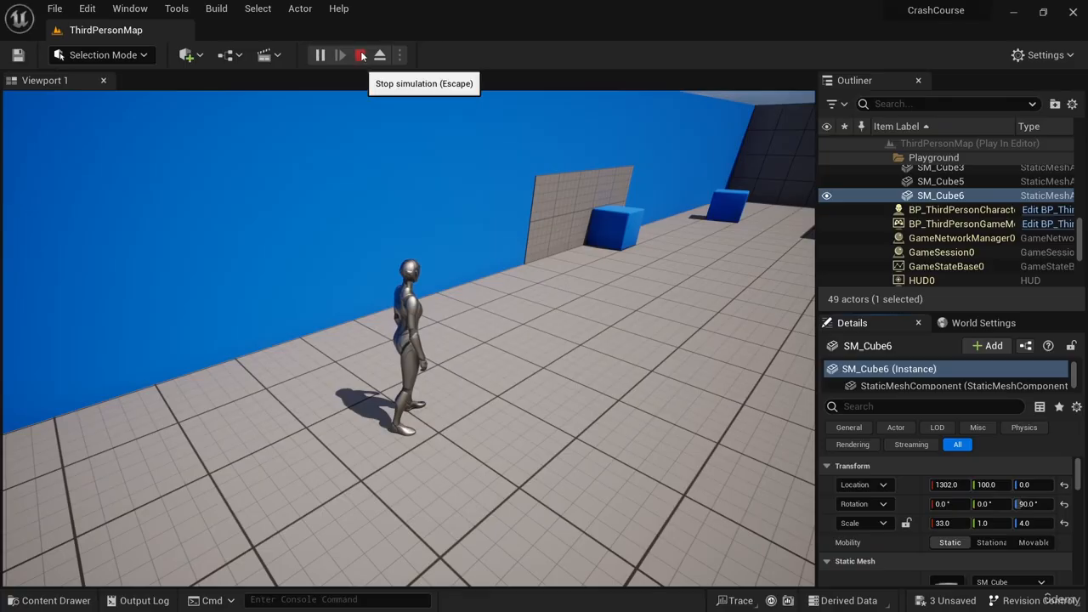
pyautogui.click(361, 55)
pyautogui.click(157, 15)
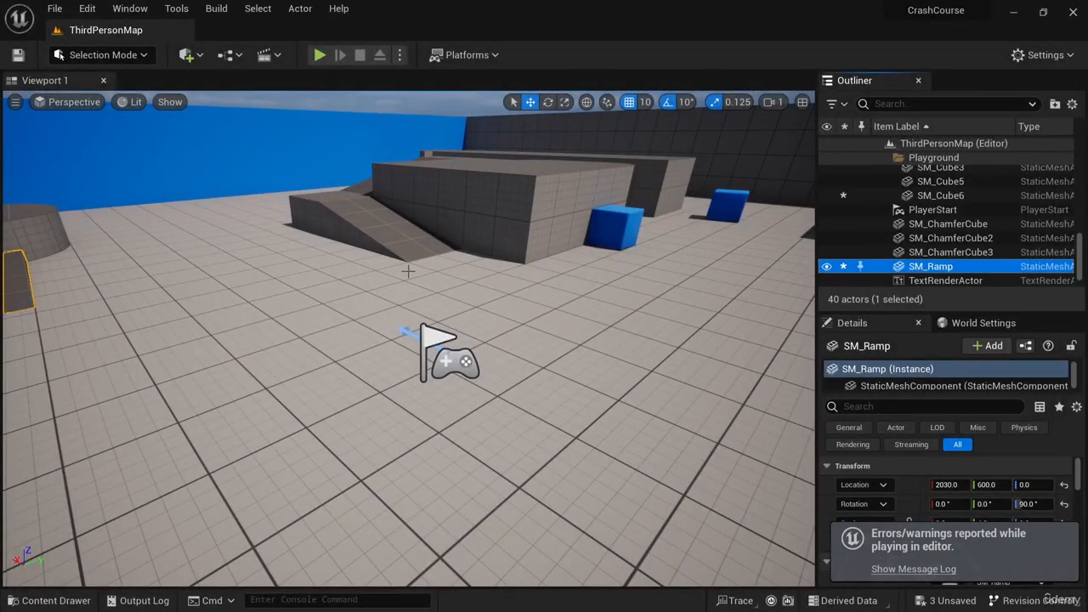
# - Play the level again, release the cursor and eject from the player controller to use editor controls
pyautogui.click(320, 54)
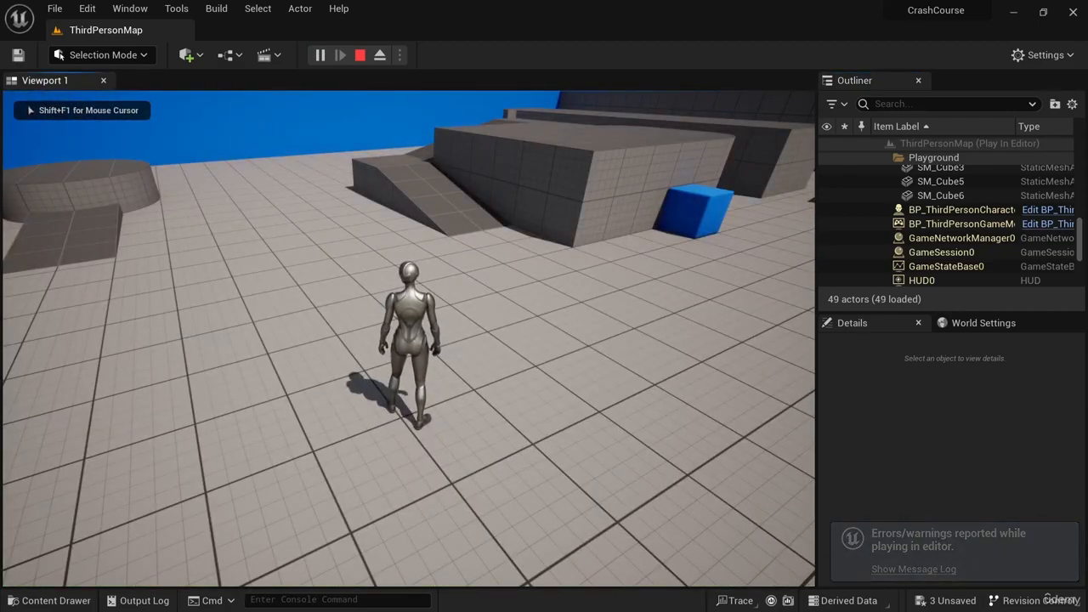
pyautogui.hotkey('shift', 'F1')
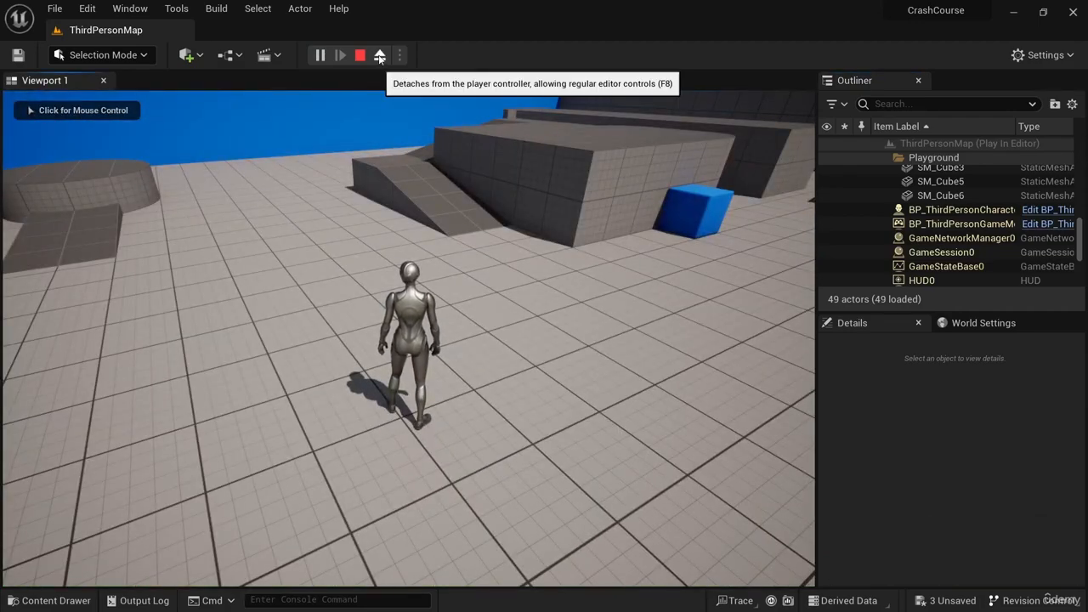
pyautogui.click(380, 55)
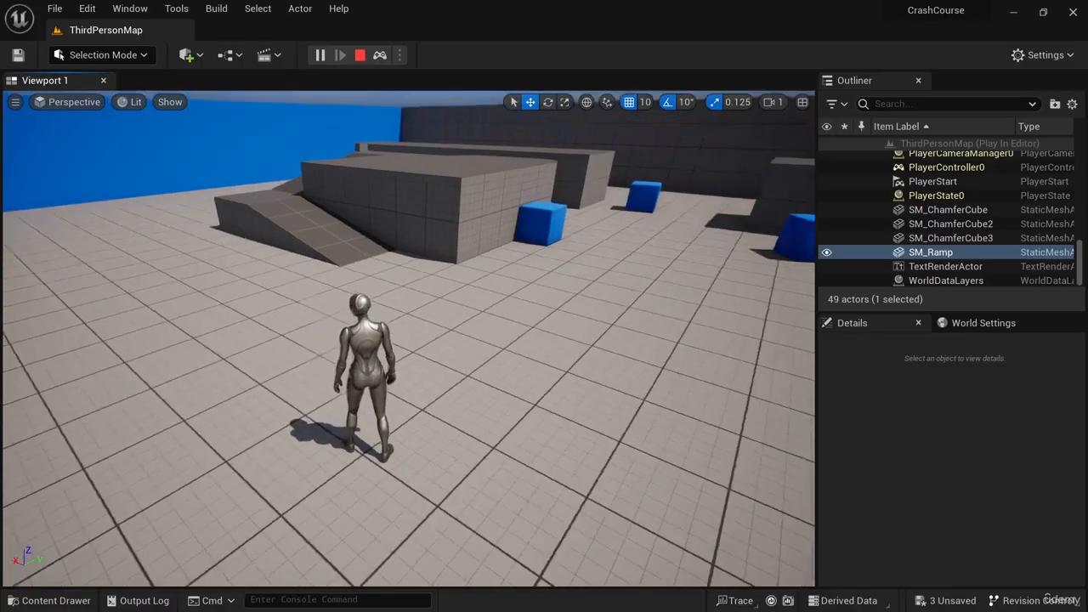
# - During play, select the ramp SM_Ramp and slide its location to about X 1307 and Y 1052
pyautogui.moveTo(622, 280); pyautogui.dragTo(514, 314, button='right')
pyautogui.moveTo(335, 318)
pyautogui.mouseDown(button='right')
pyautogui.moveTo(314, 313)
pyautogui.moveTo(335, 318)
pyautogui.mouseUp(button='right')
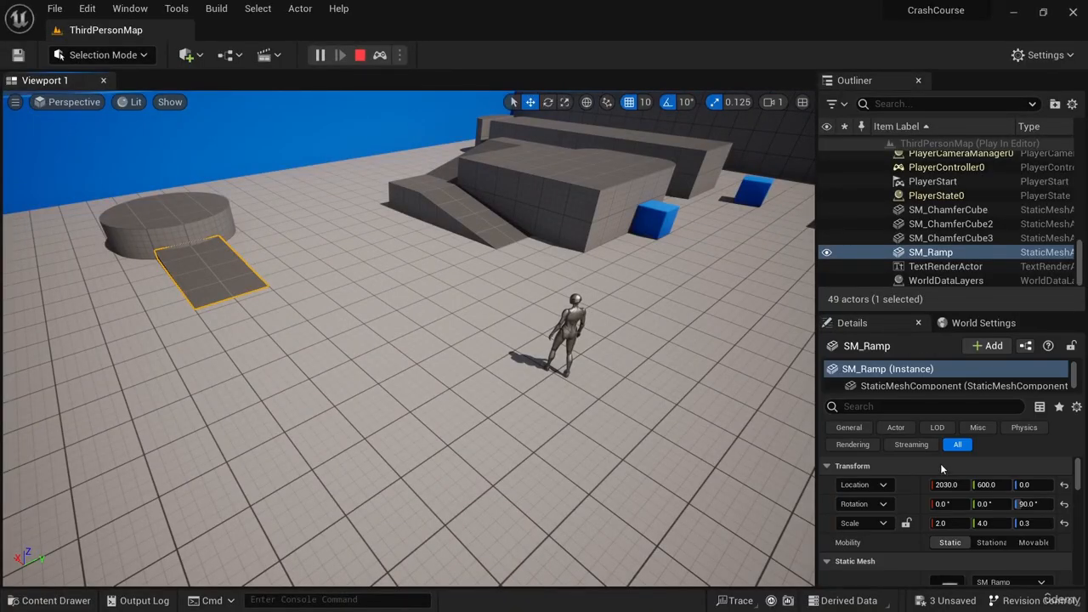
pyautogui.moveTo(947, 484); pyautogui.dragTo(897, 484)
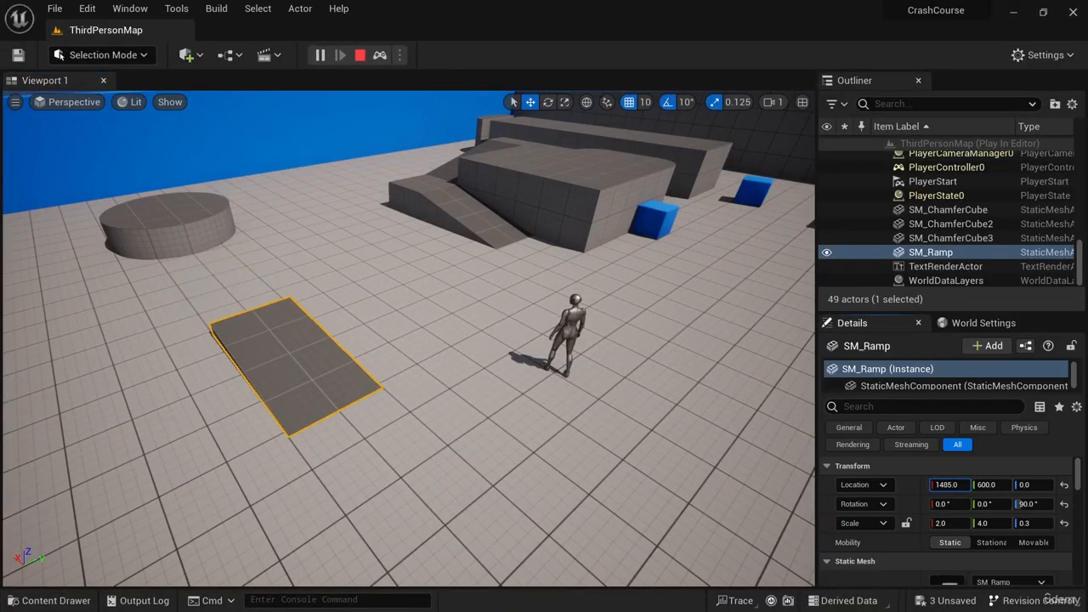
pyautogui.moveTo(1004, 485); pyautogui.dragTo(1037, 485)
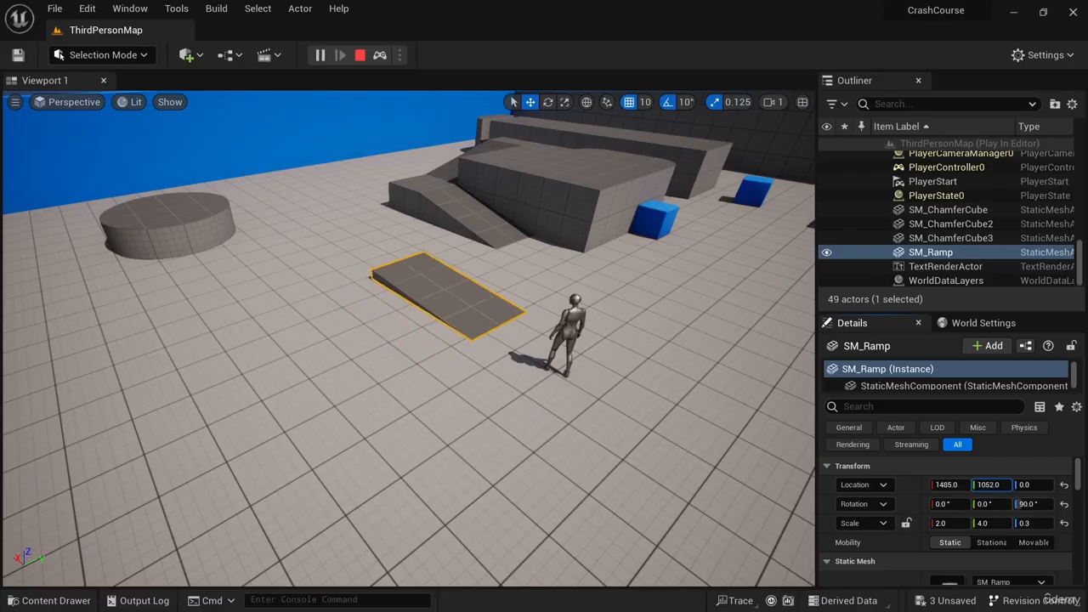
pyautogui.moveTo(961, 486); pyautogui.dragTo(935, 485)
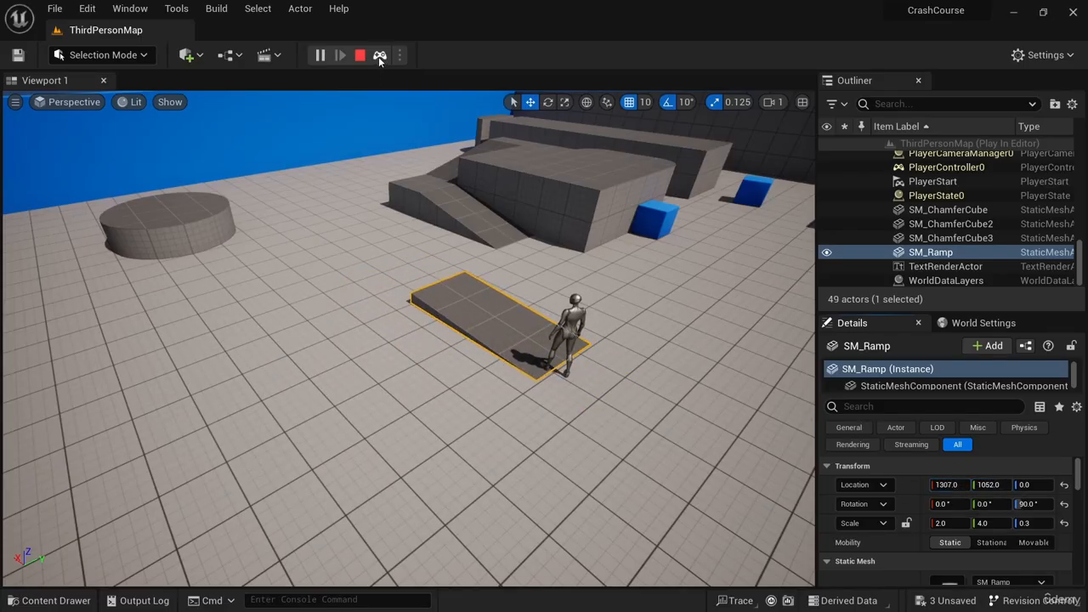
# - Possess the character again and run it onto the moved ramp, then stop playing and close the message log
pyautogui.click(380, 55)
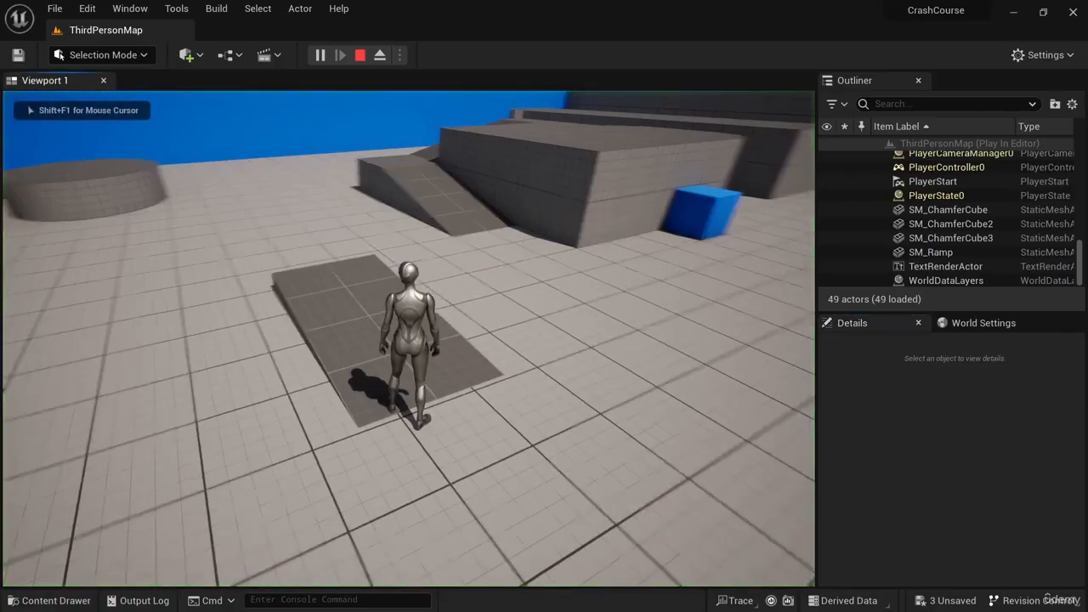
pyautogui.press('w')
pyautogui.press('w')
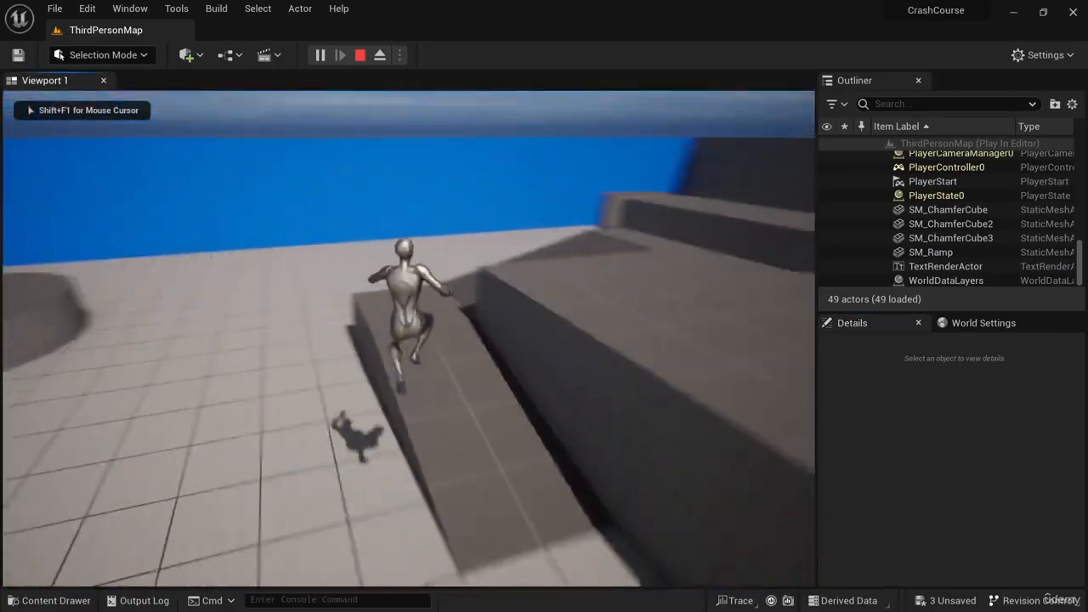
pyautogui.press('s')
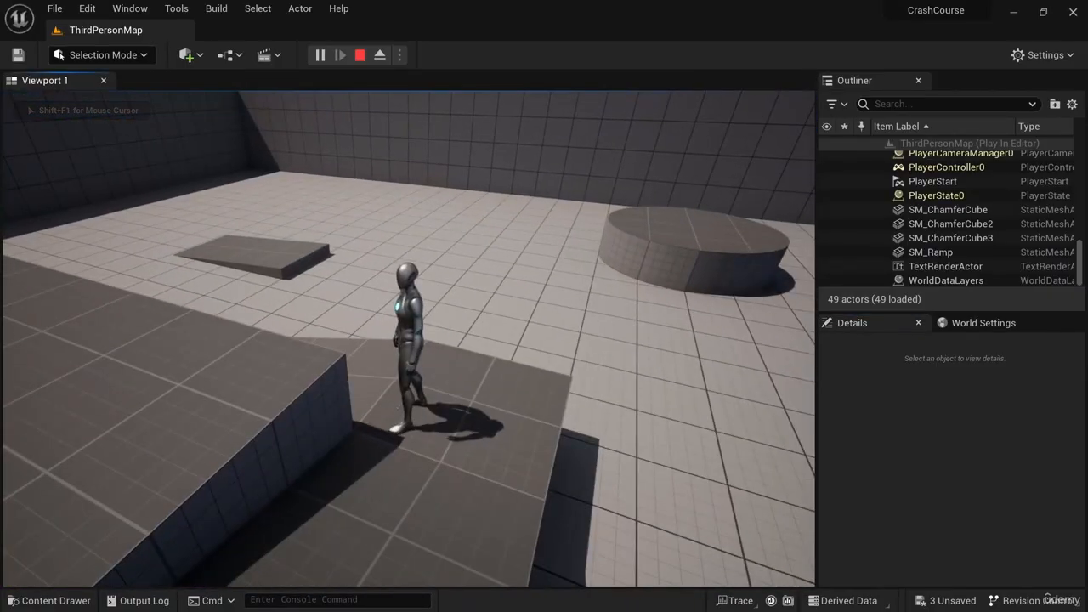
pyautogui.press('Escape')
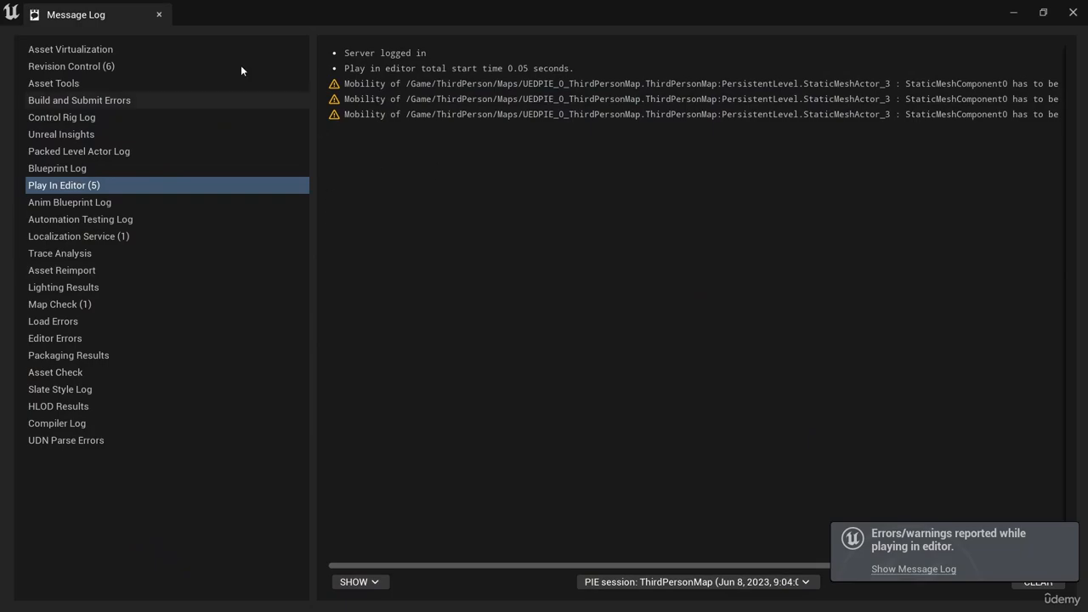
pyautogui.click(158, 17)
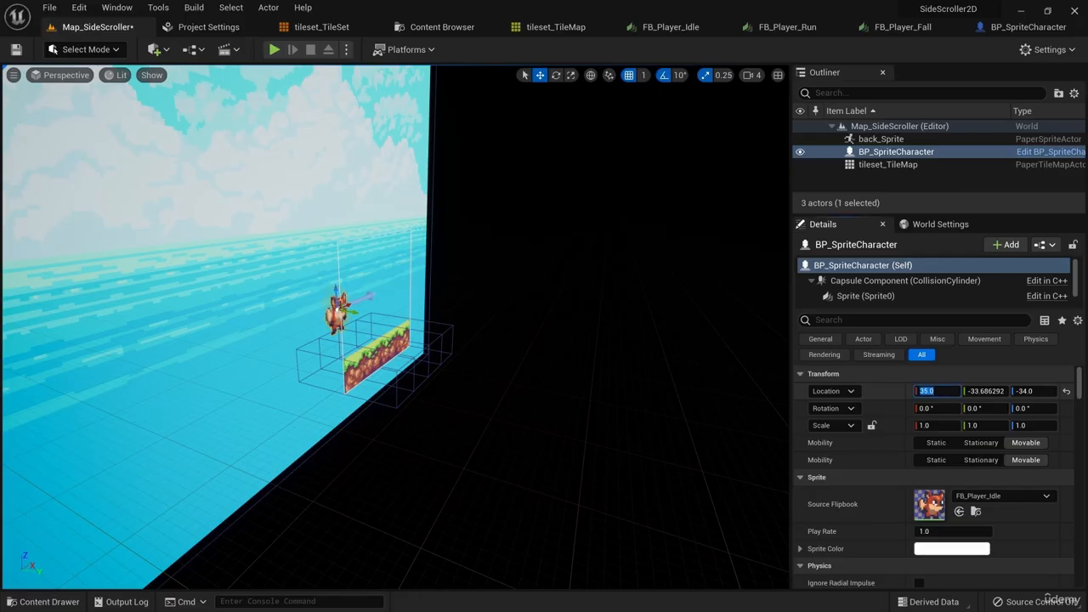
# - In the SideScroller2D project, set BP_SpriteCharacter's location to 0, 0, 0
pyautogui.write('0')
pyautogui.press('Tab')
pyautogui.write('0')
pyautogui.press('Tab')
pyautogui.write('0')
pyautogui.press('Return')
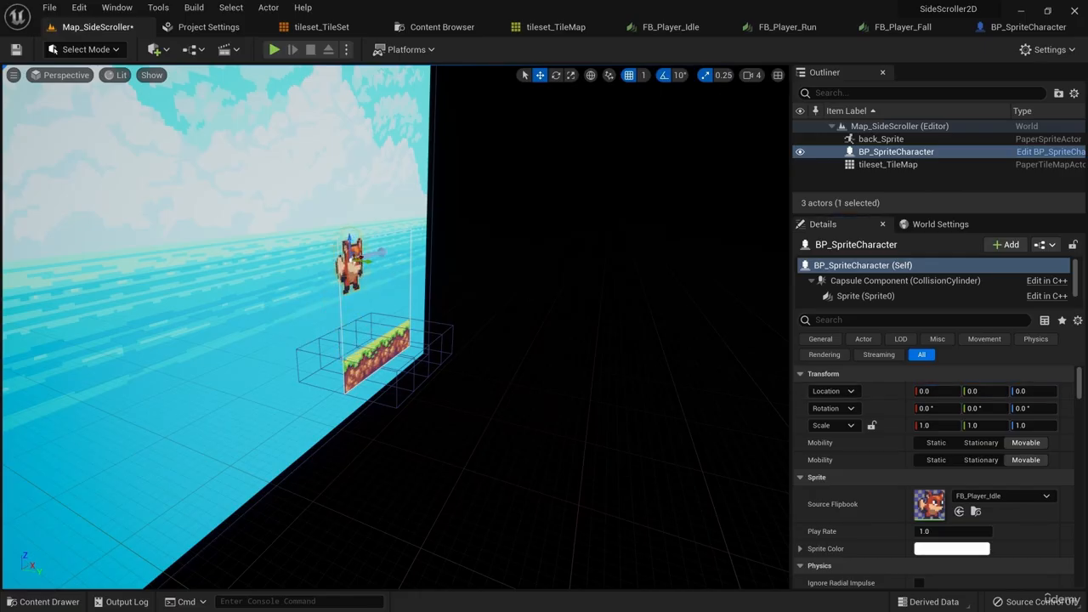